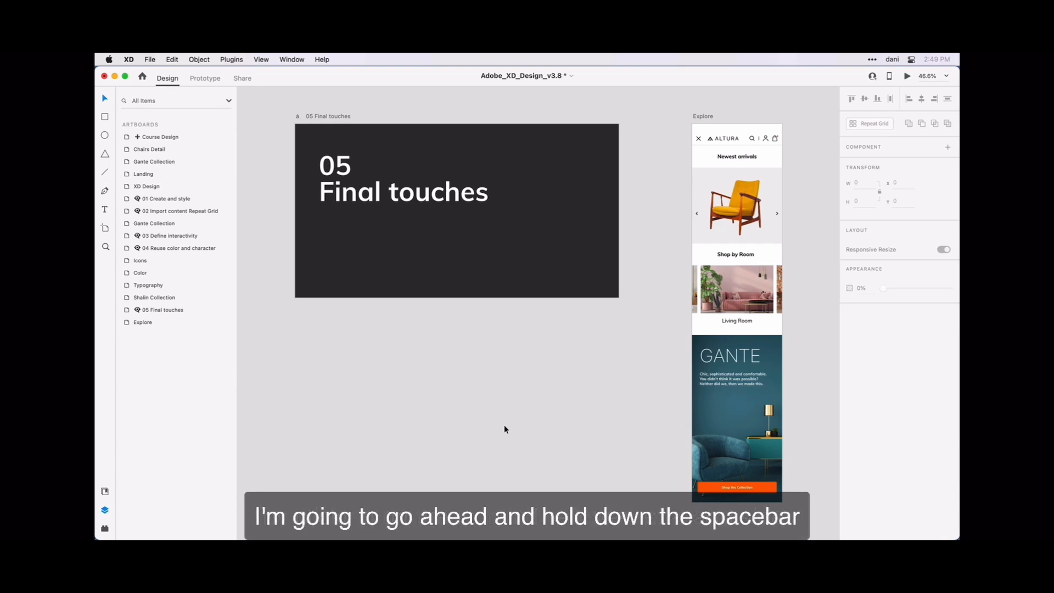
Enable Fix Position When Scrolling for the Top-Navigation group on the Explore artboard.
key("space")
left_click_drag(638, 379, 429, 384)
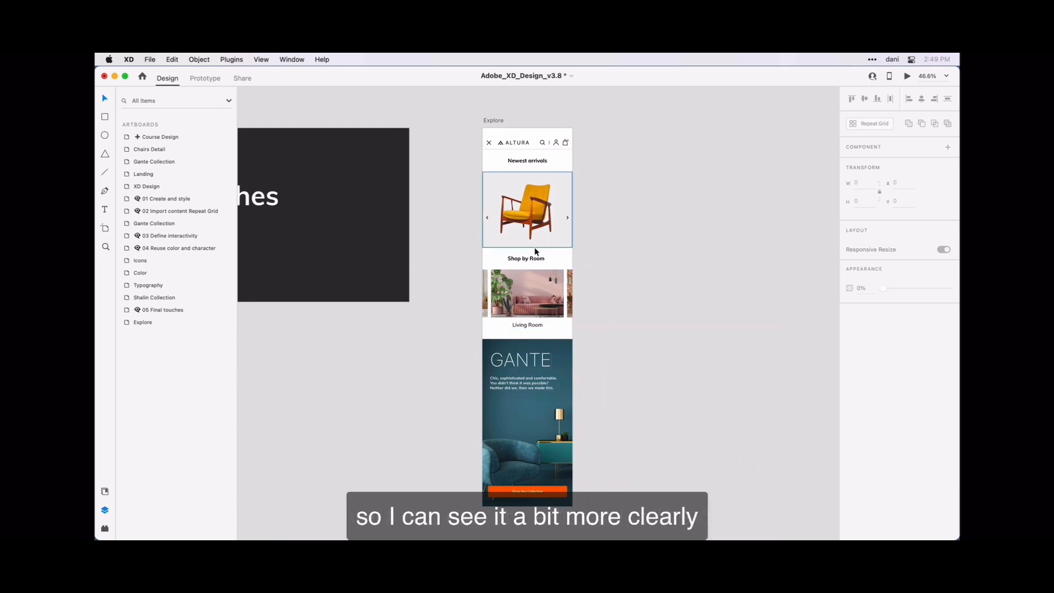
scroll(535, 250, "up", 3)
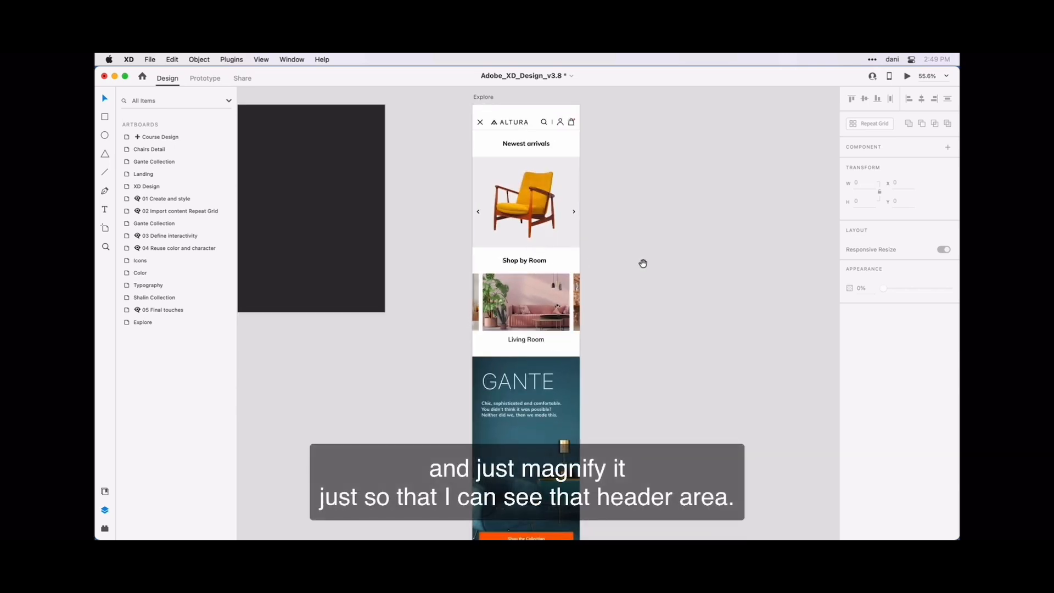
left_click_drag(643, 264, 645, 270)
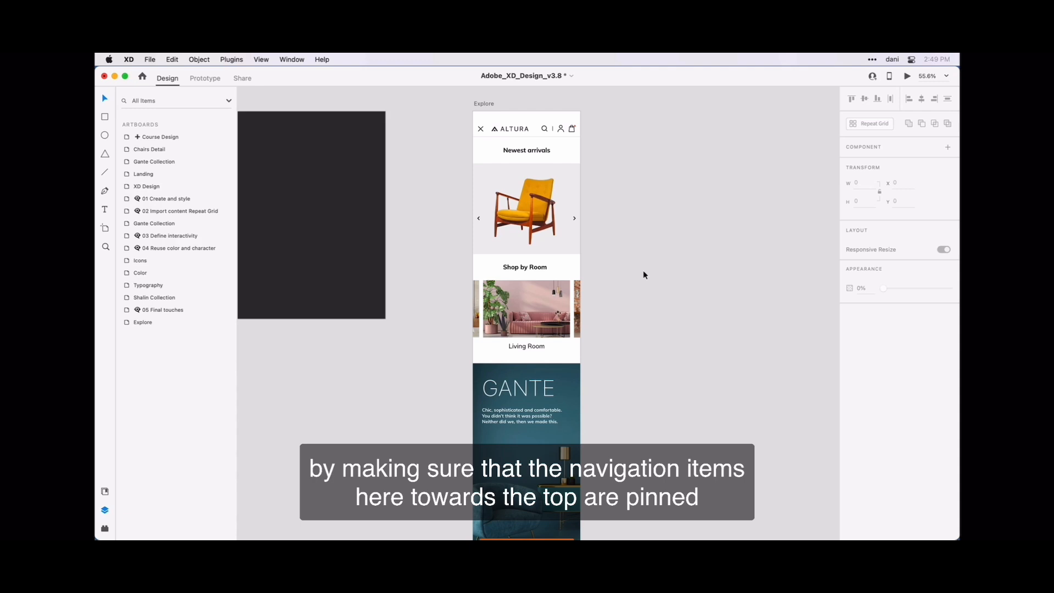
left_click(571, 120)
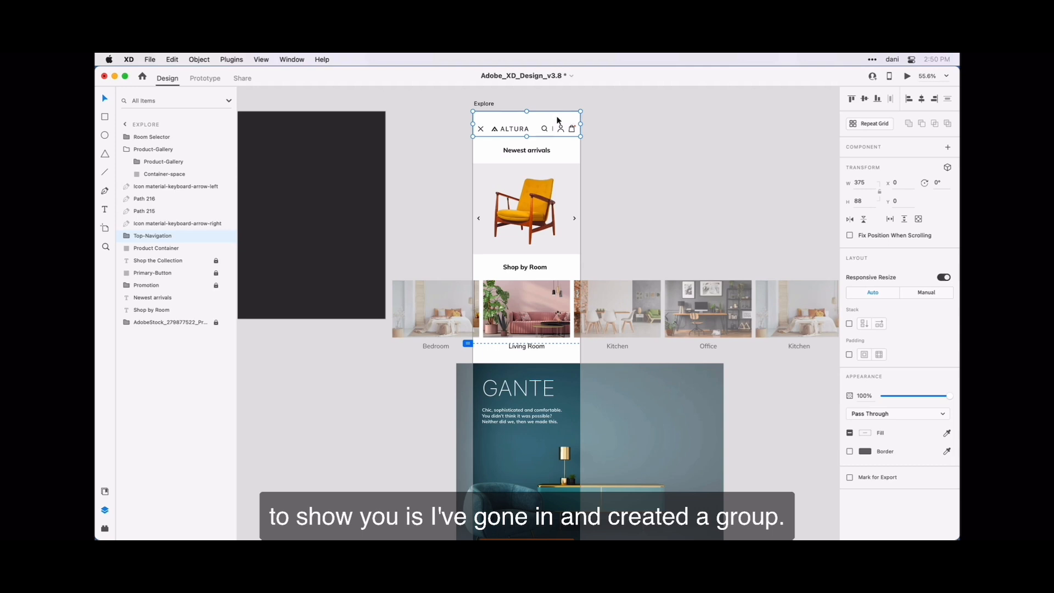
left_click(127, 237)
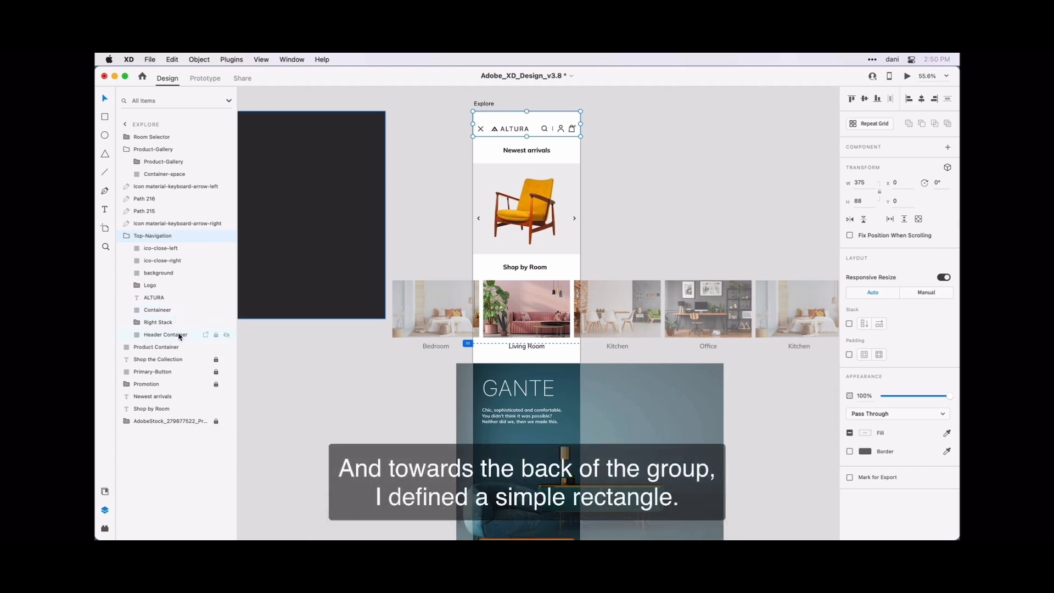
left_click(180, 335)
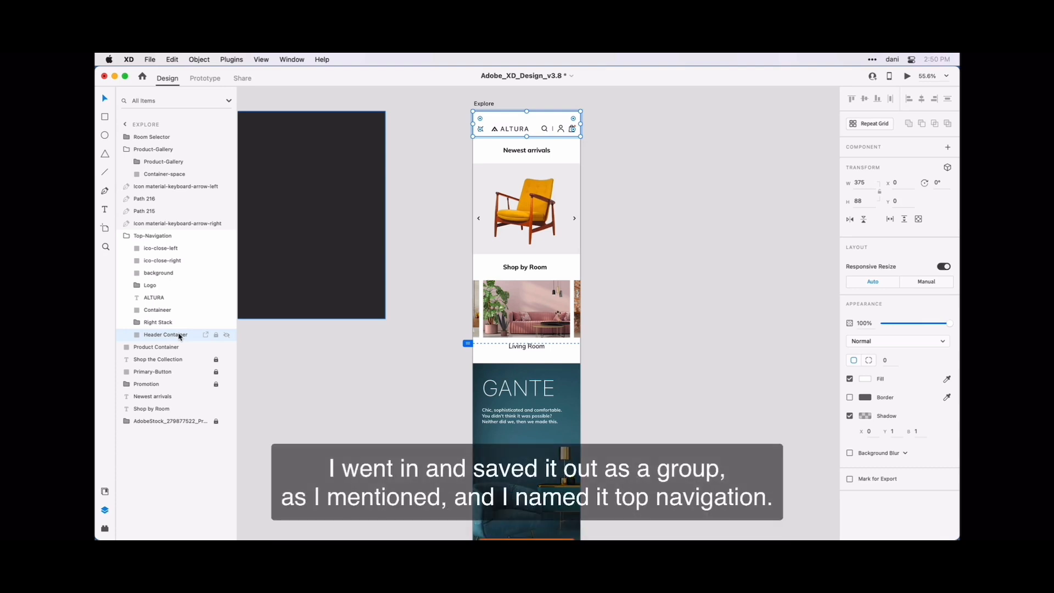
left_click(168, 237)
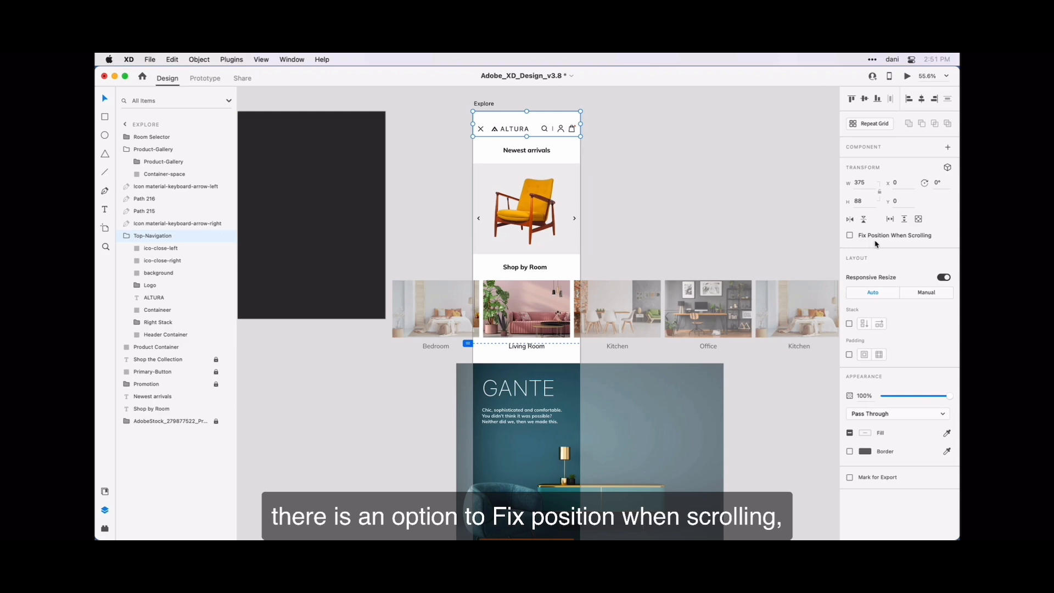
left_click(850, 236)
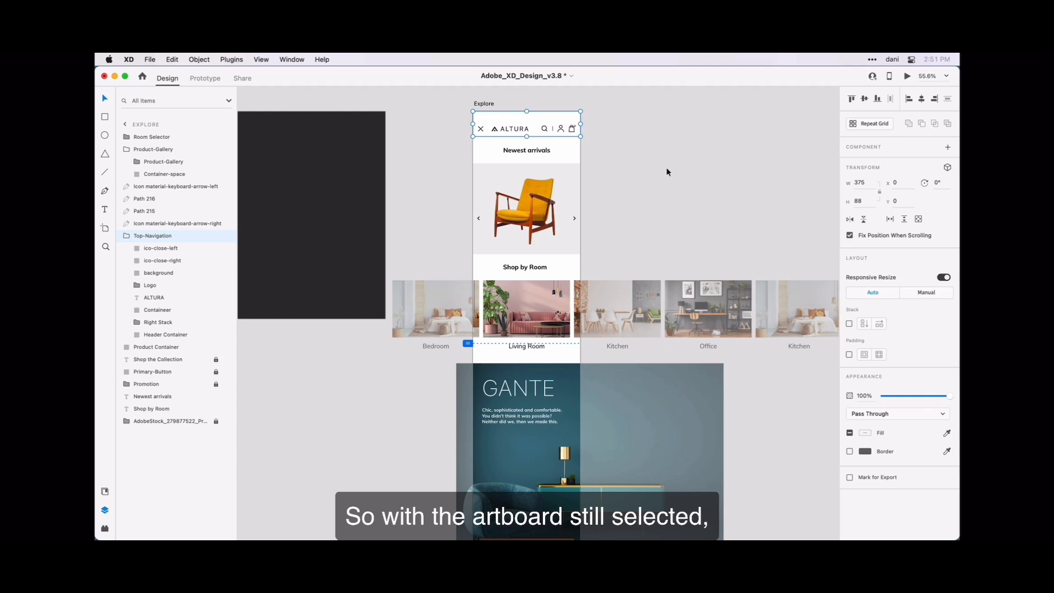
Preview the Explore artboard and scroll through its content to check how the fixed header behaves against the chair image.
left_click(908, 76)
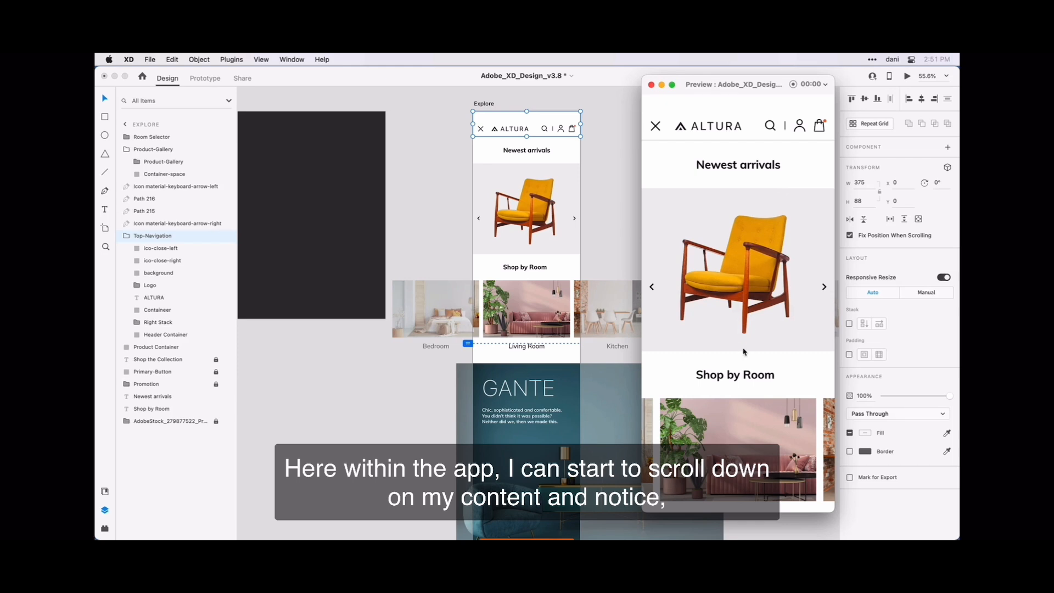
scroll(744, 352, "down", 3)
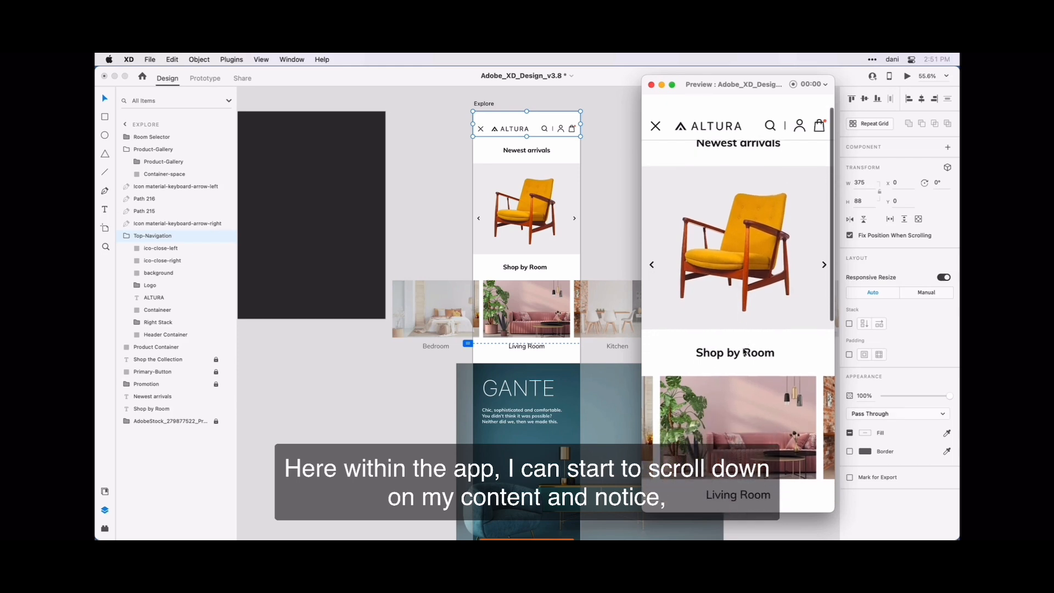
scroll(744, 352, "down", 5)
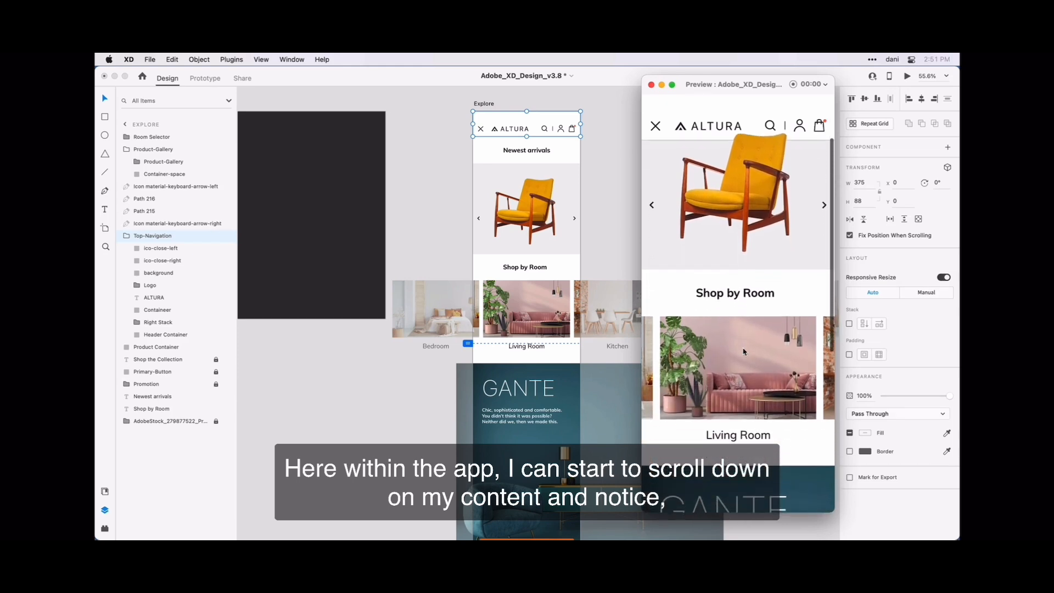
scroll(744, 352, "down", 1)
scroll(744, 352, "up", 5)
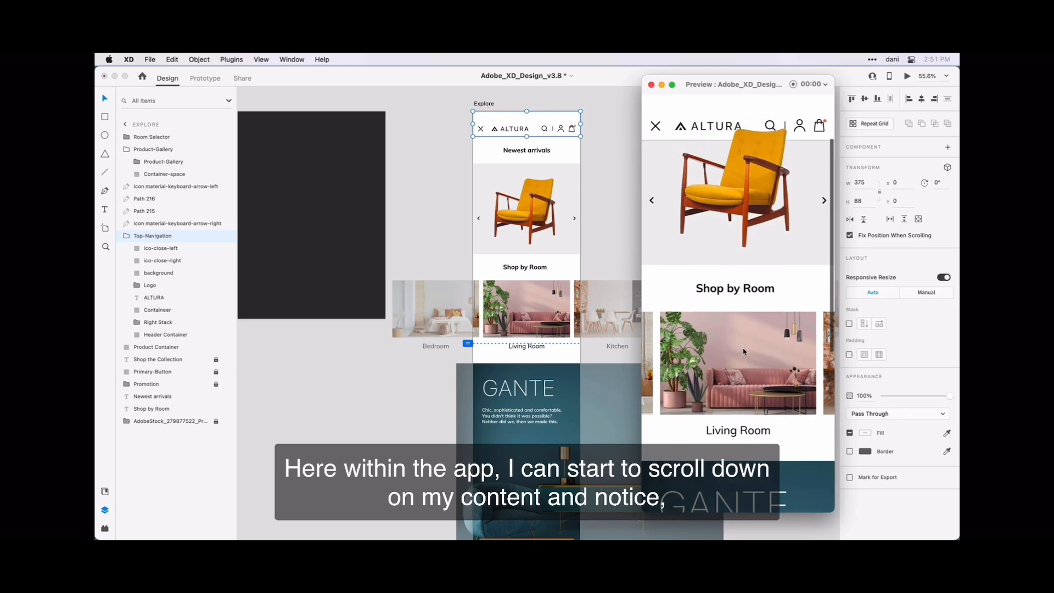
scroll(744, 352, "up", 1)
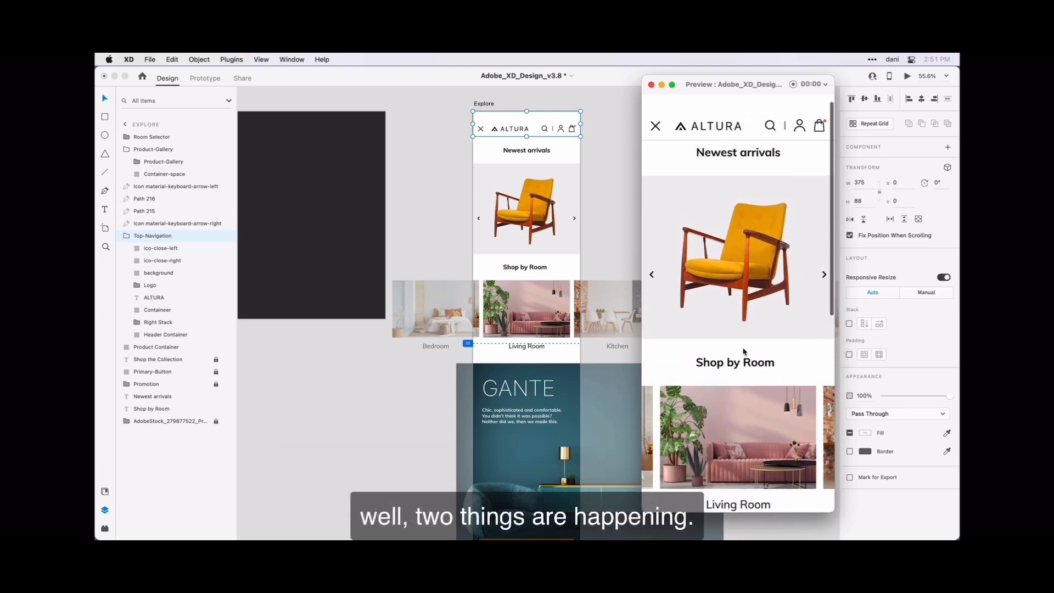
scroll(744, 352, "up", 2)
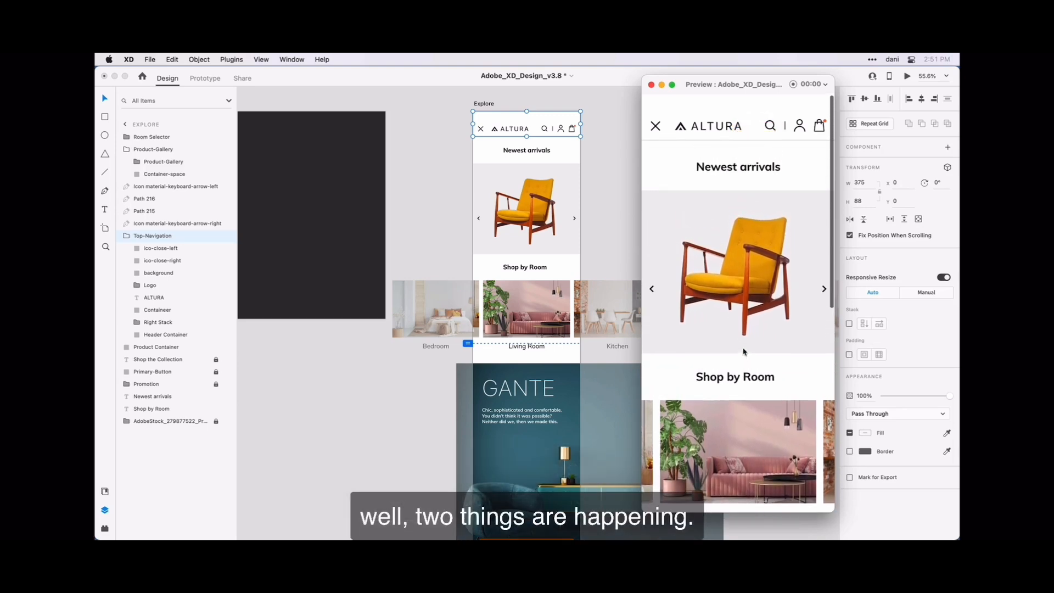
scroll(744, 352, "down", 5)
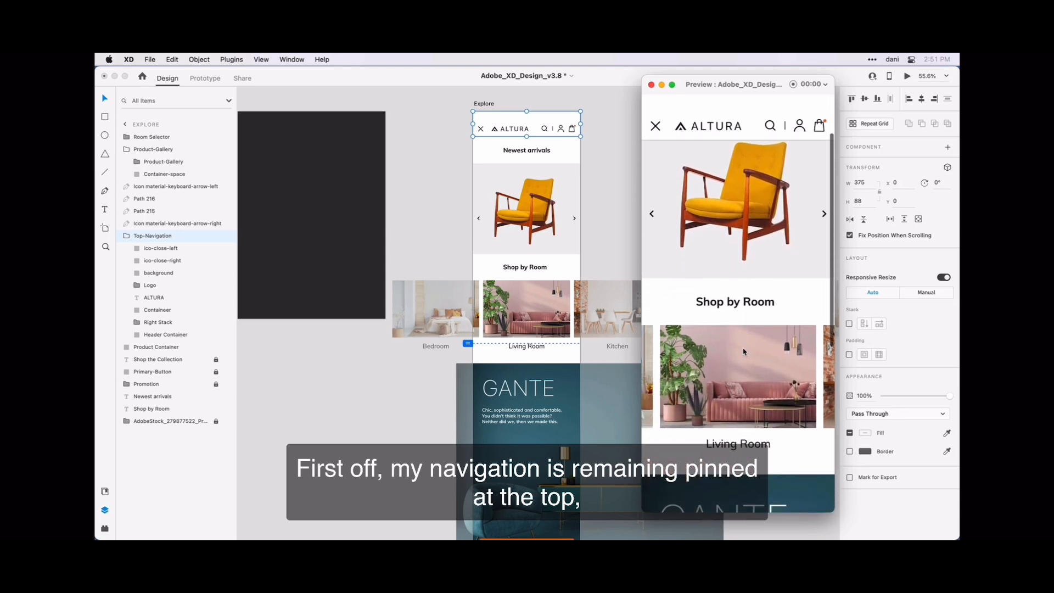
scroll(744, 352, "up", 3)
scroll(744, 352, "up", 2)
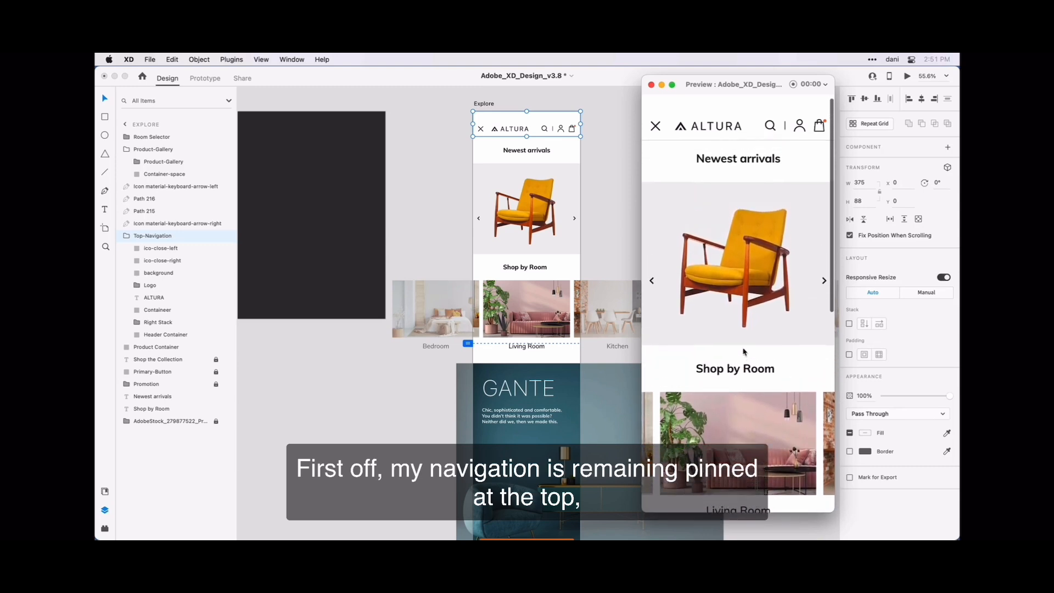
scroll(744, 352, "down", 3)
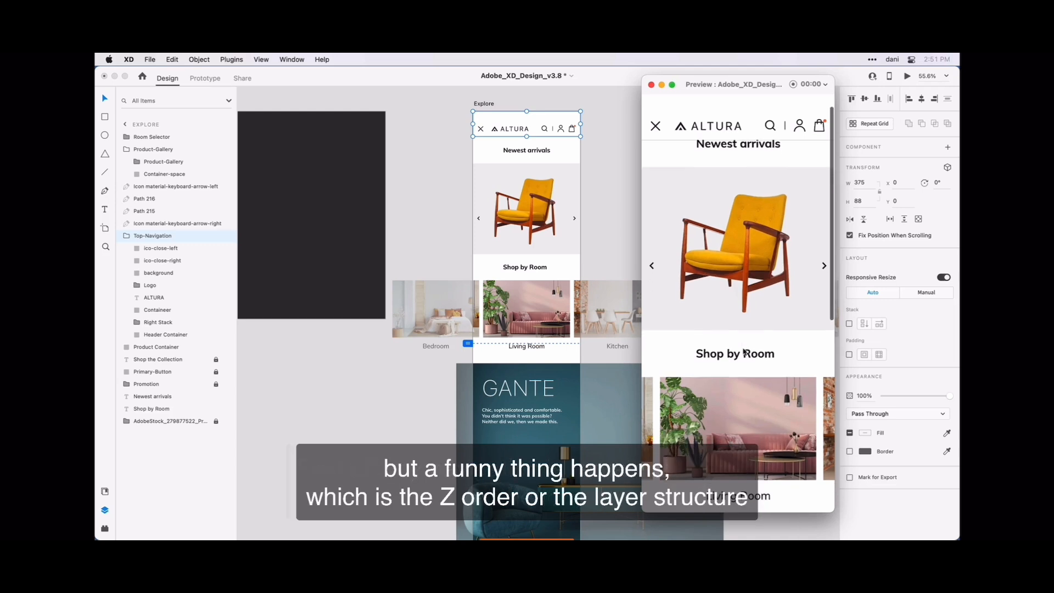
scroll(745, 352, "down", 4)
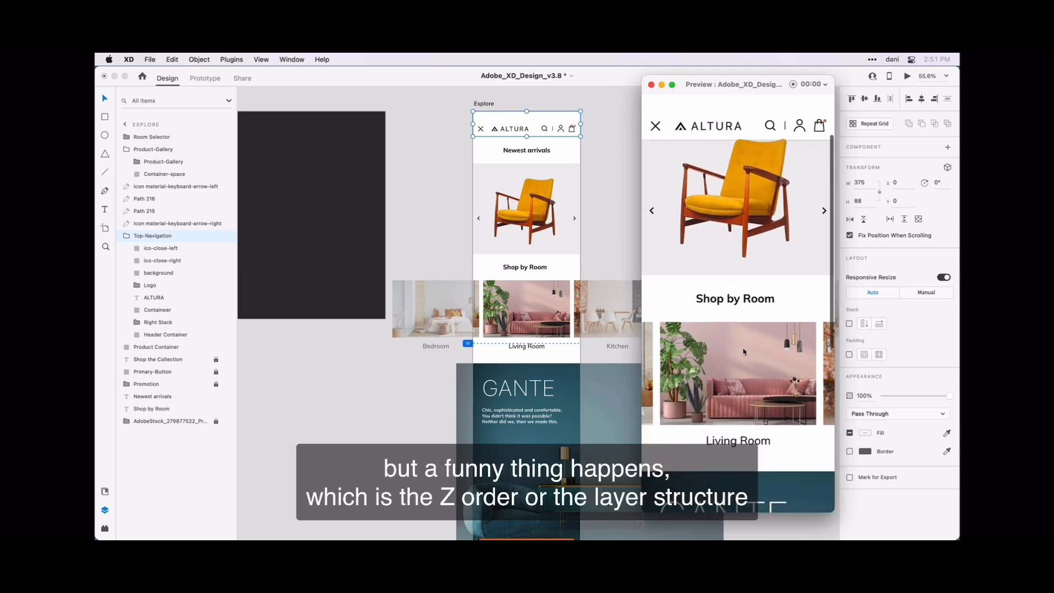
scroll(744, 352, "down", 4)
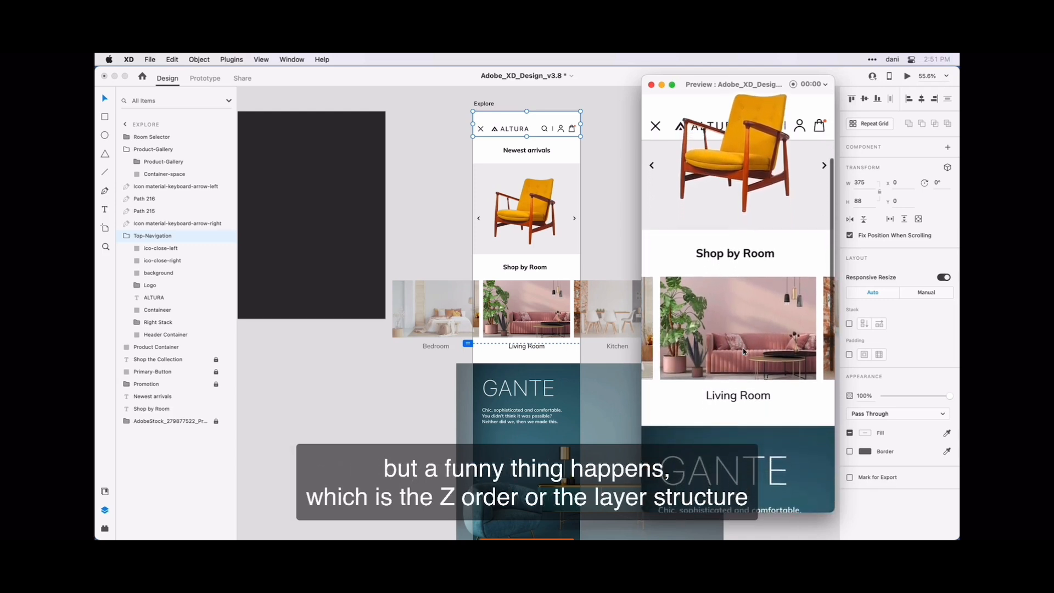
scroll(744, 352, "up", 4)
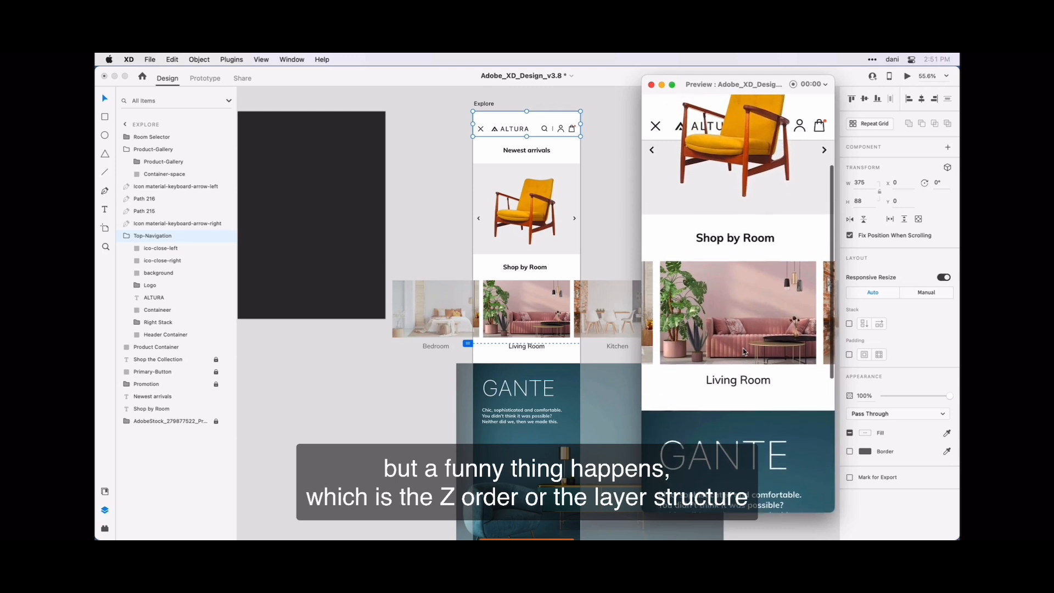
scroll(744, 352, "up", 5)
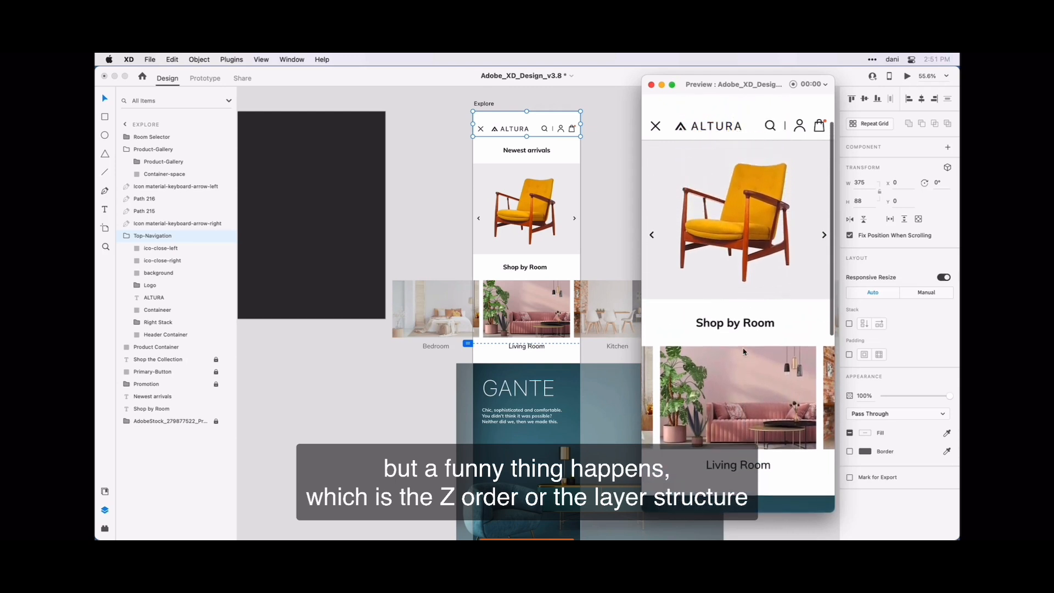
scroll(744, 352, "up", 1)
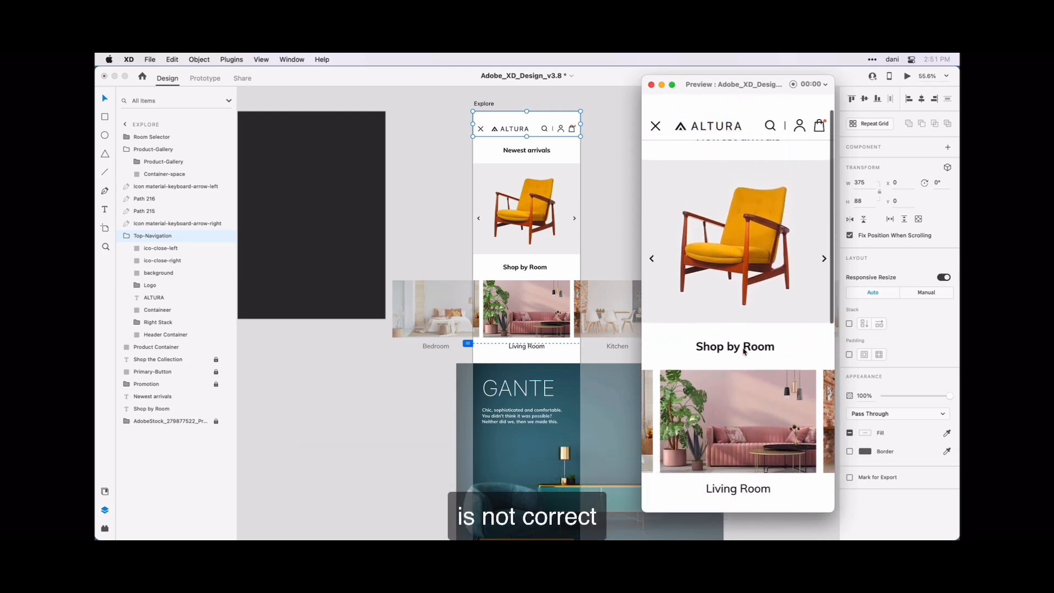
scroll(744, 352, "down", 6)
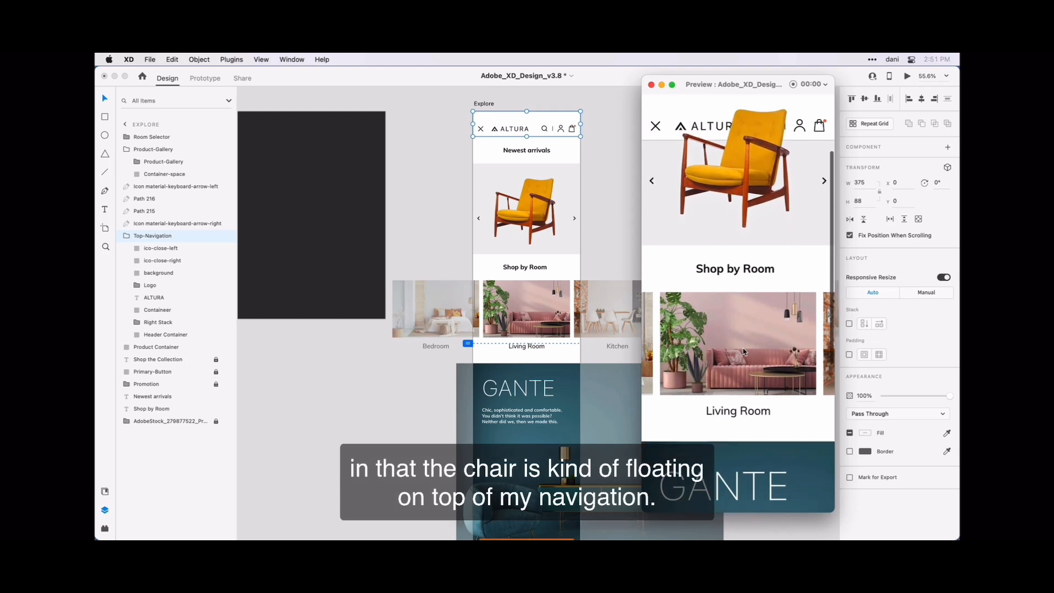
scroll(744, 352, "down", 1)
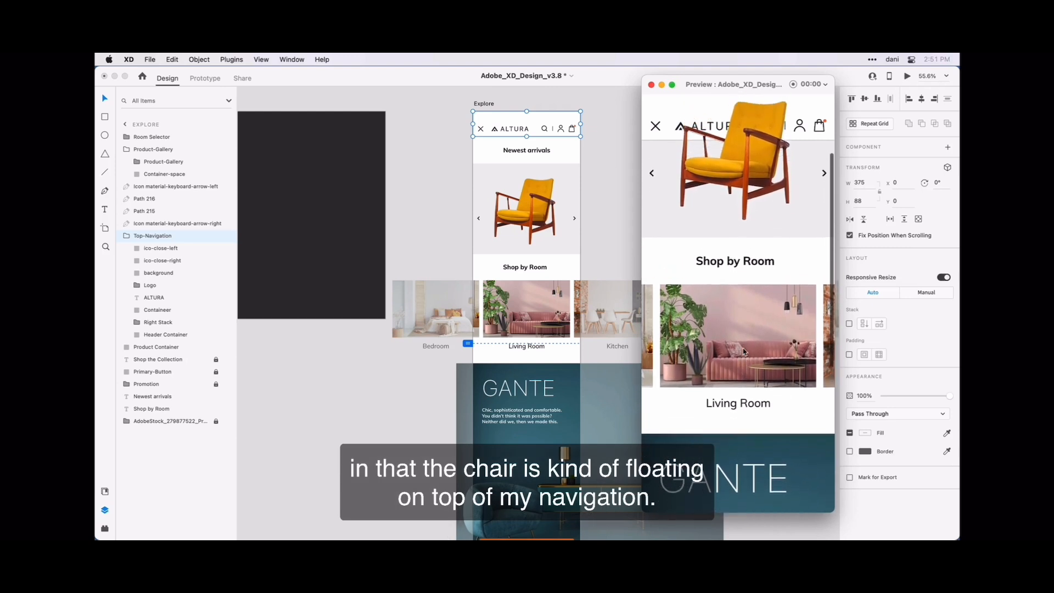
scroll(744, 352, "up", 4)
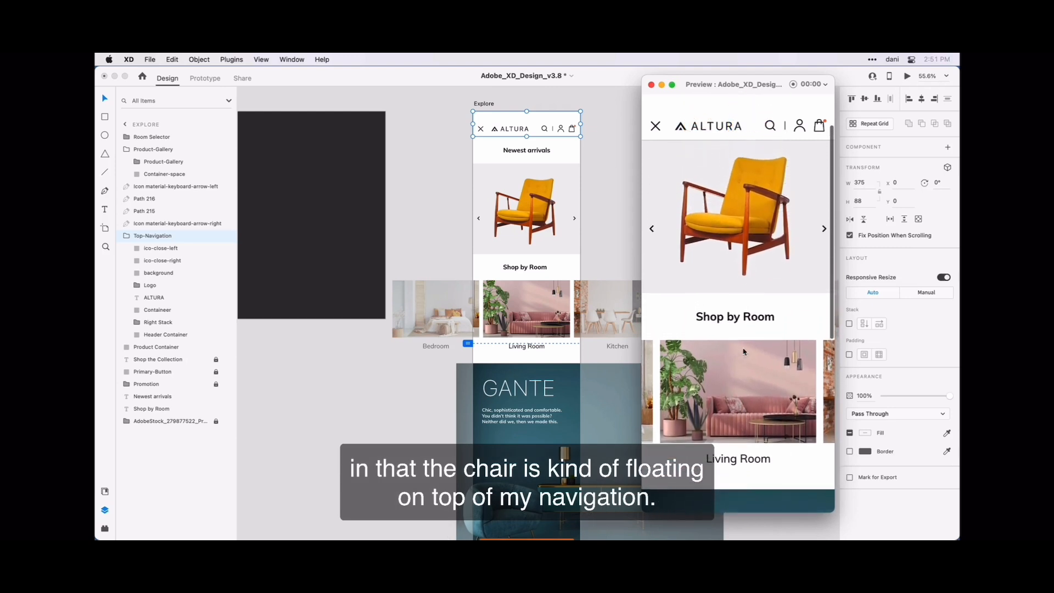
scroll(744, 352, "up", 1)
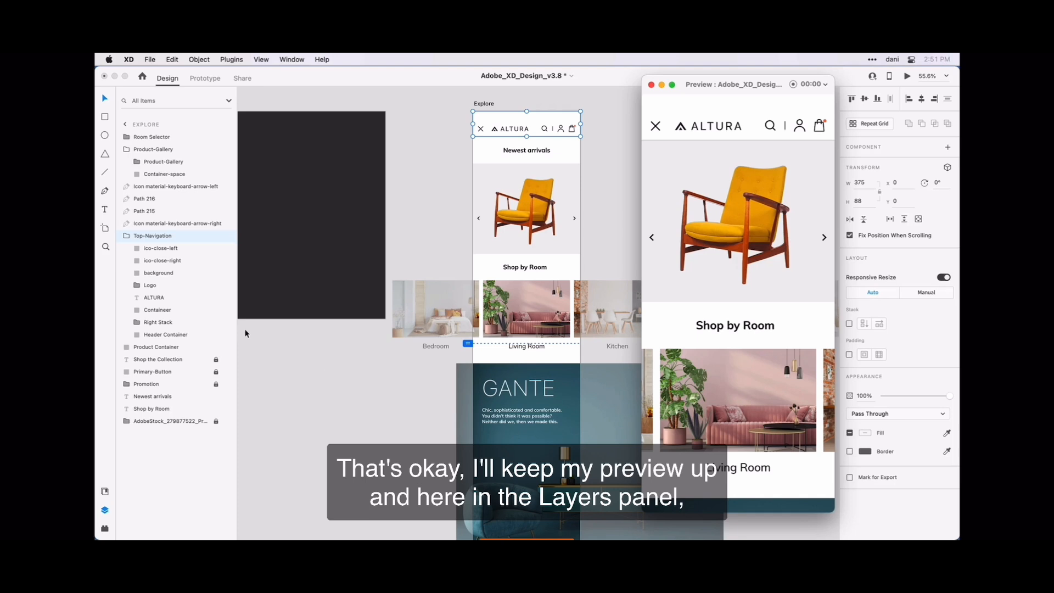
Collapse the Top-Navigation group and move it above Room Selector as the topmost layer of the Explore artboard.
left_click(127, 237)
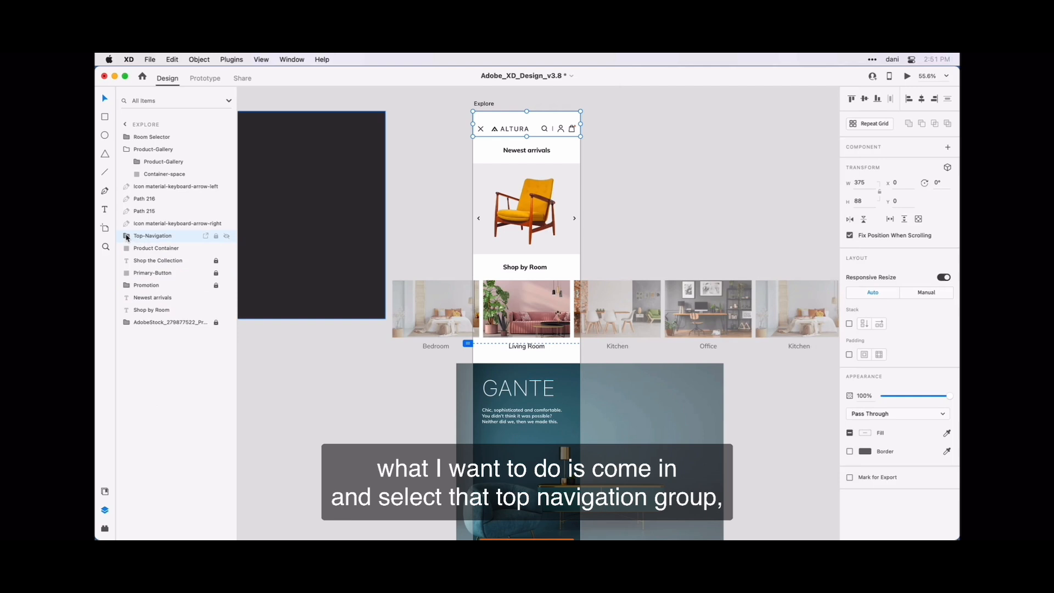
left_click(127, 237)
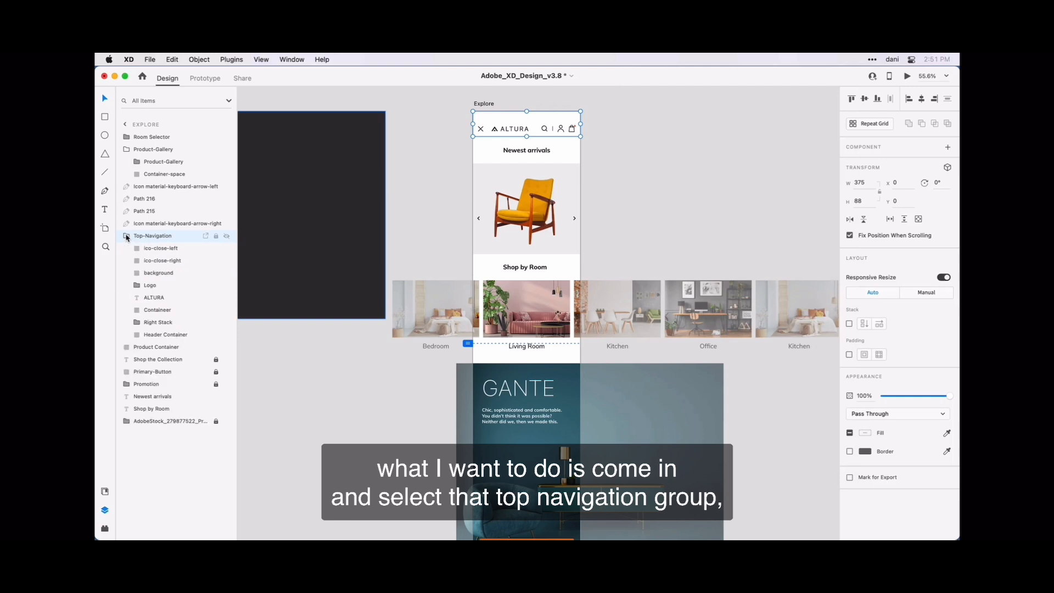
left_click(127, 236)
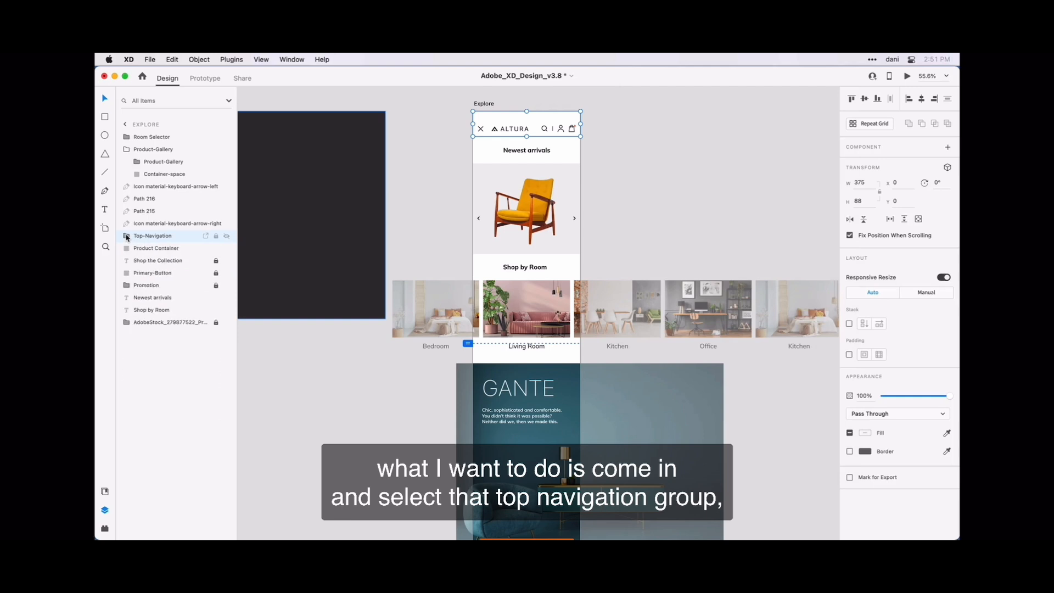
left_click_drag(127, 237, 127, 137)
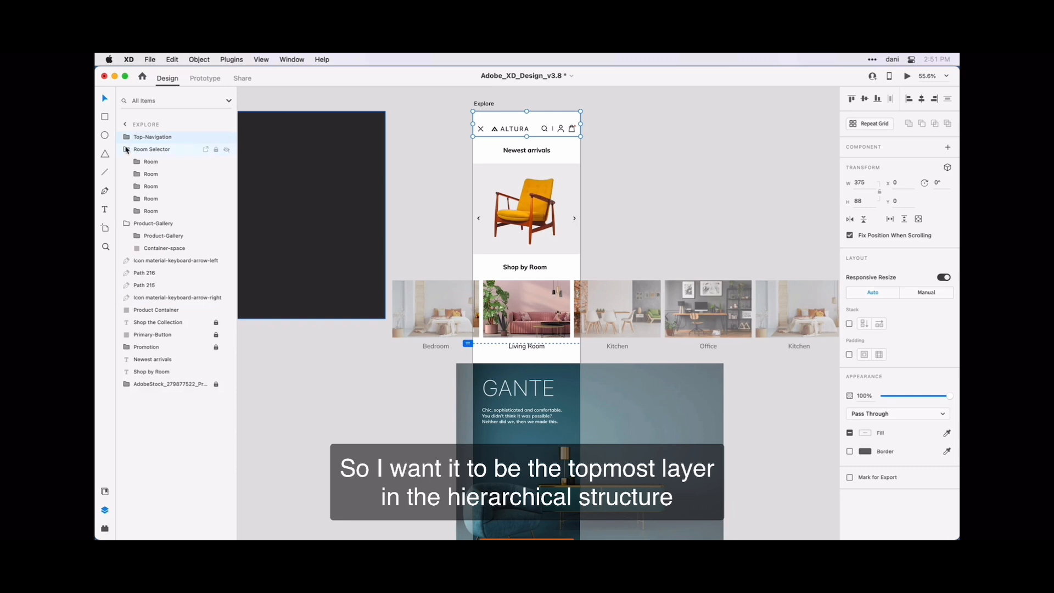
left_click(126, 150)
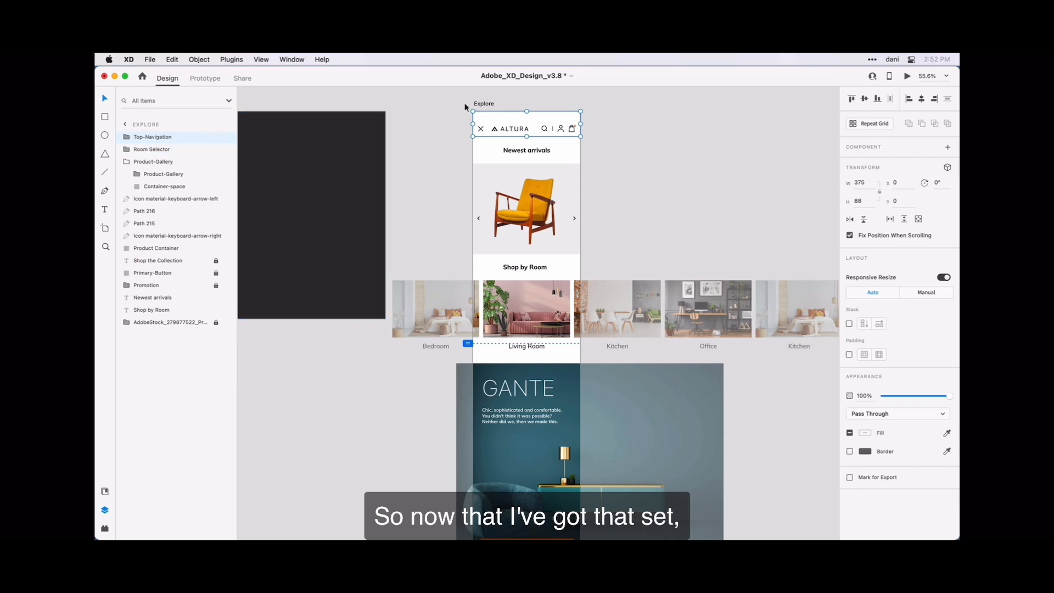
Reopen the desktop preview for the Explore artboard and scroll down to check the header's layering over the content.
left_click(489, 104)
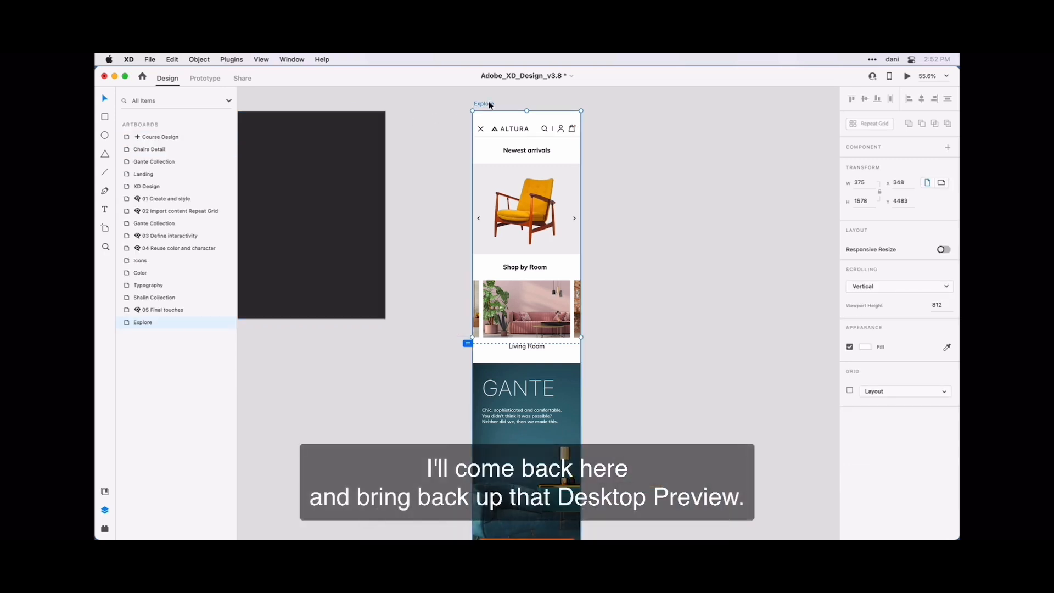
key("super+Return")
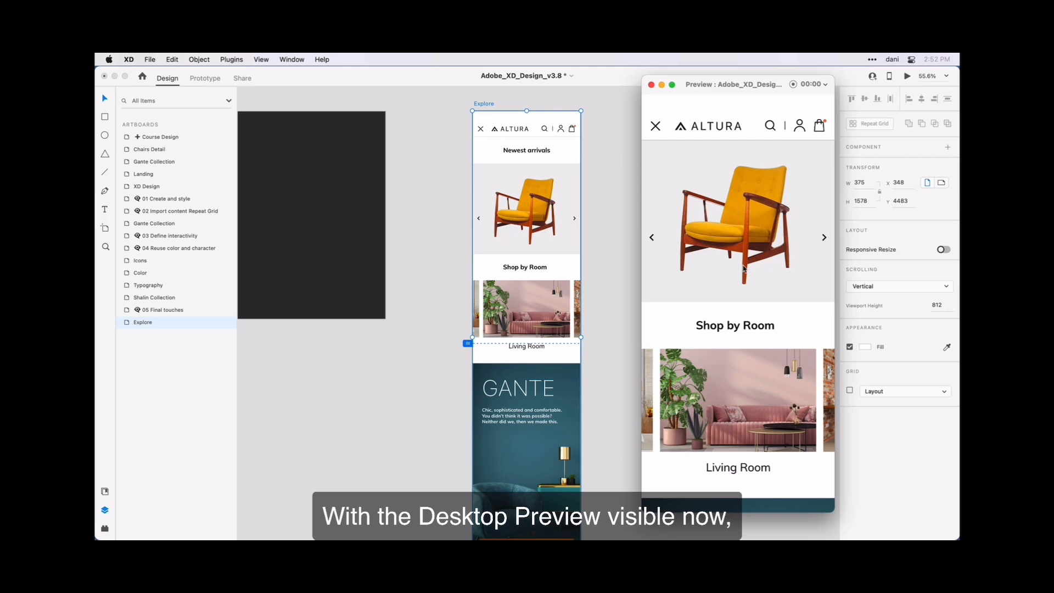
scroll(748, 284, "down", 5)
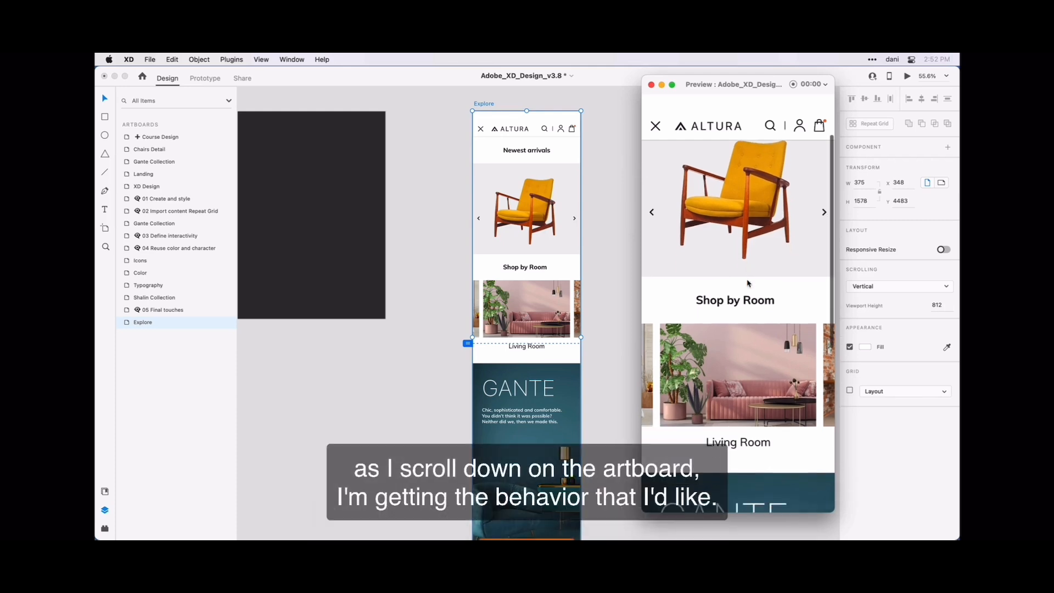
scroll(748, 283, "down", 7)
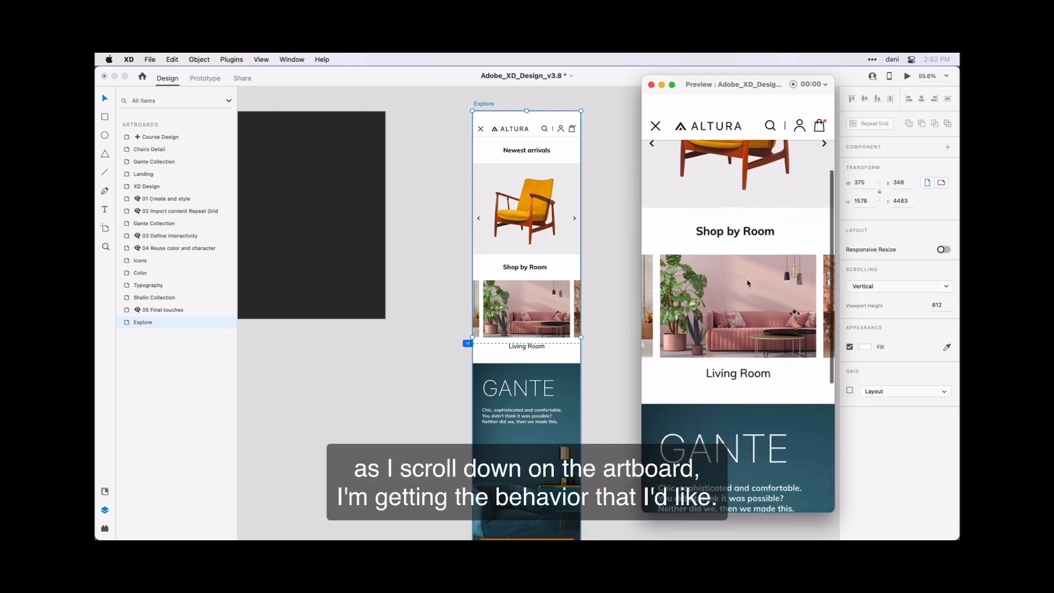
Scroll the Explore preview down to the Gante promotion and back up to check the pinned header, and dismiss the preview.
scroll(748, 283, "down", 6)
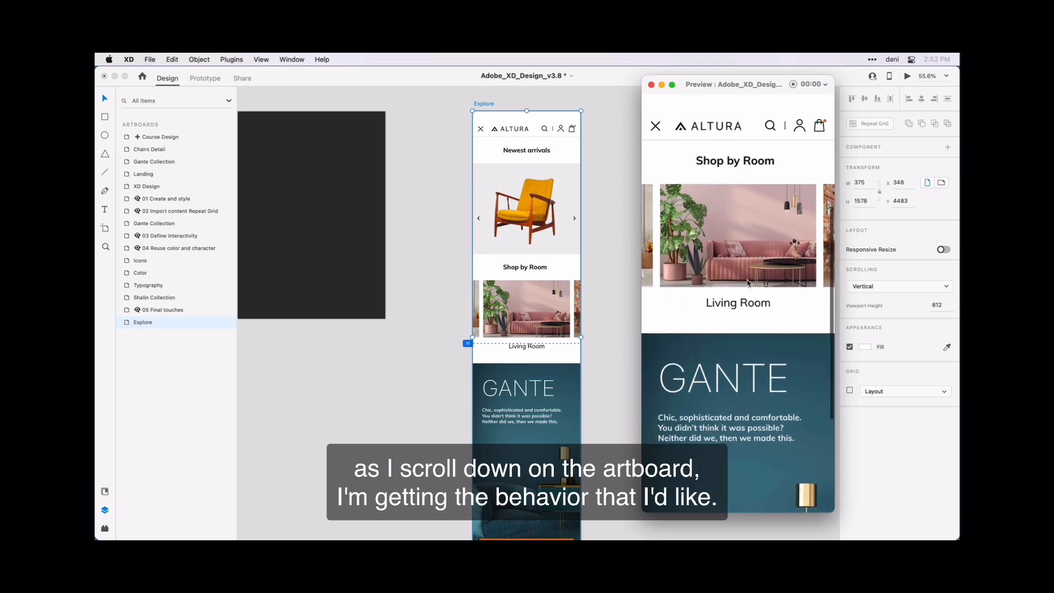
scroll(748, 284, "down", 7)
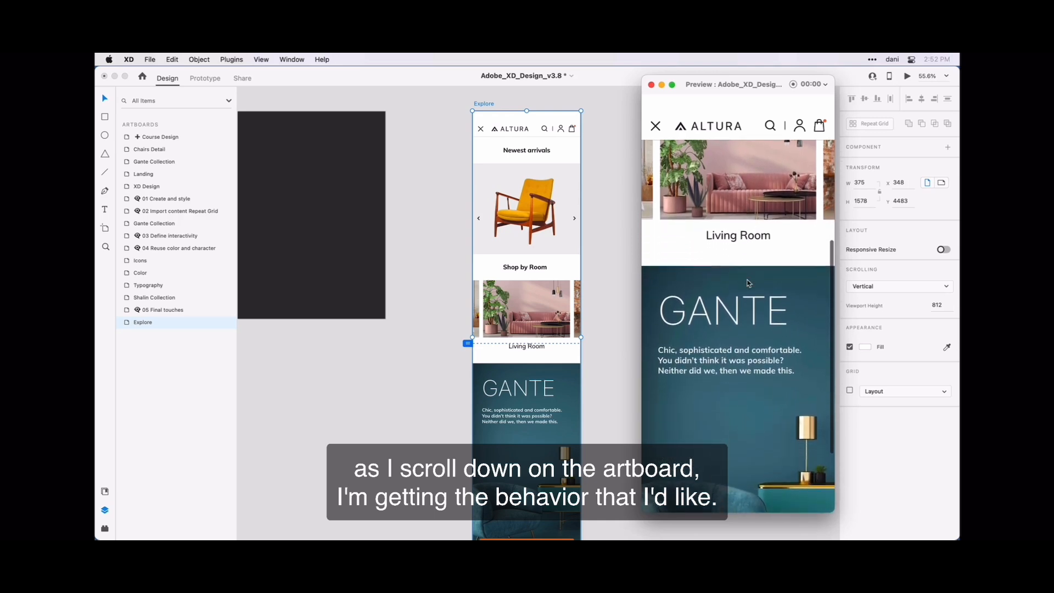
scroll(748, 283, "down", 6)
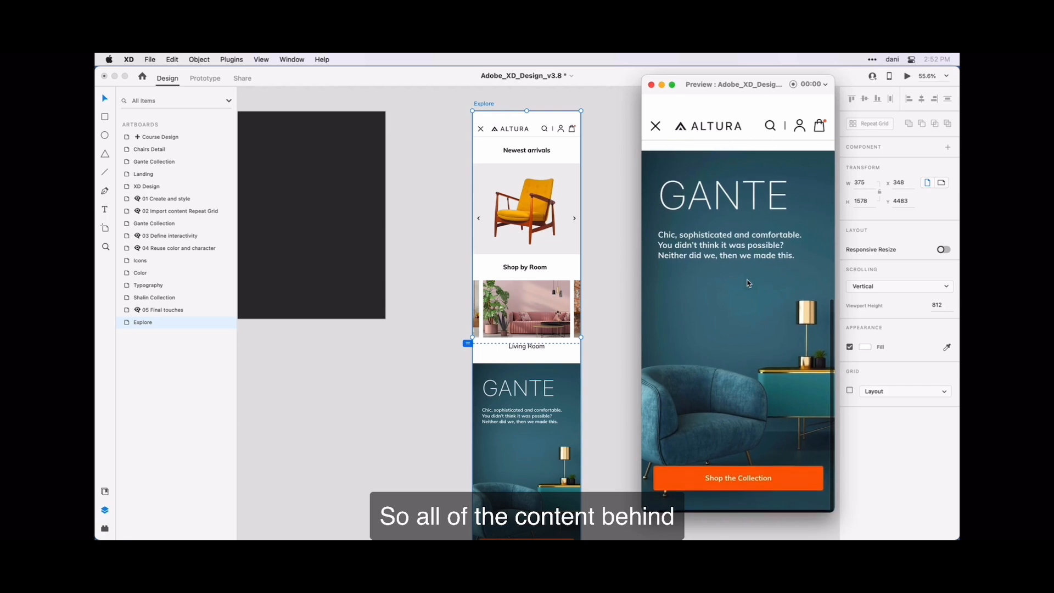
scroll(748, 283, "up", 5)
scroll(748, 284, "up", 12)
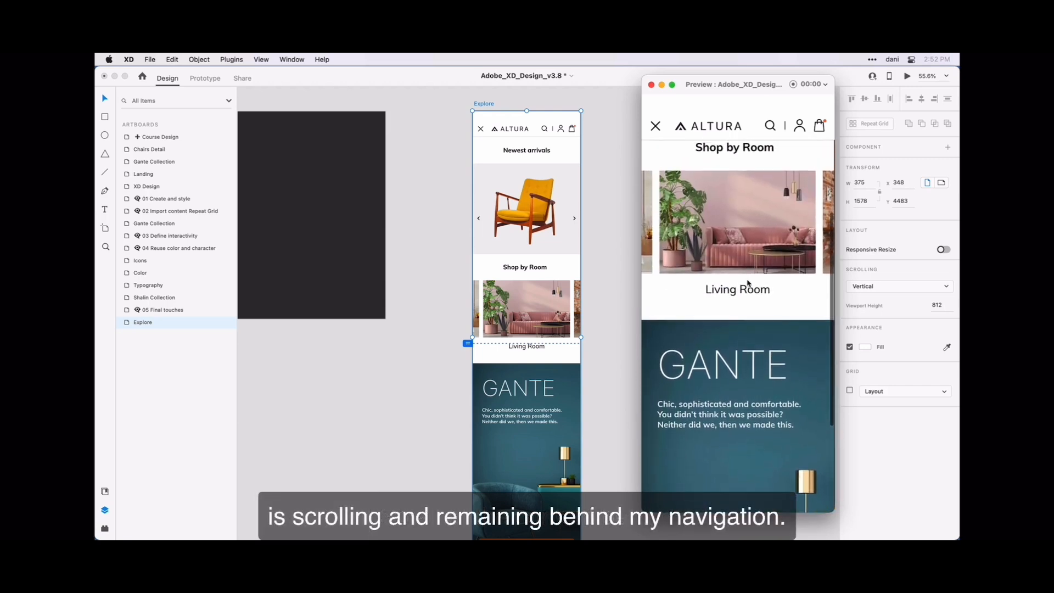
scroll(748, 283, "up", 10)
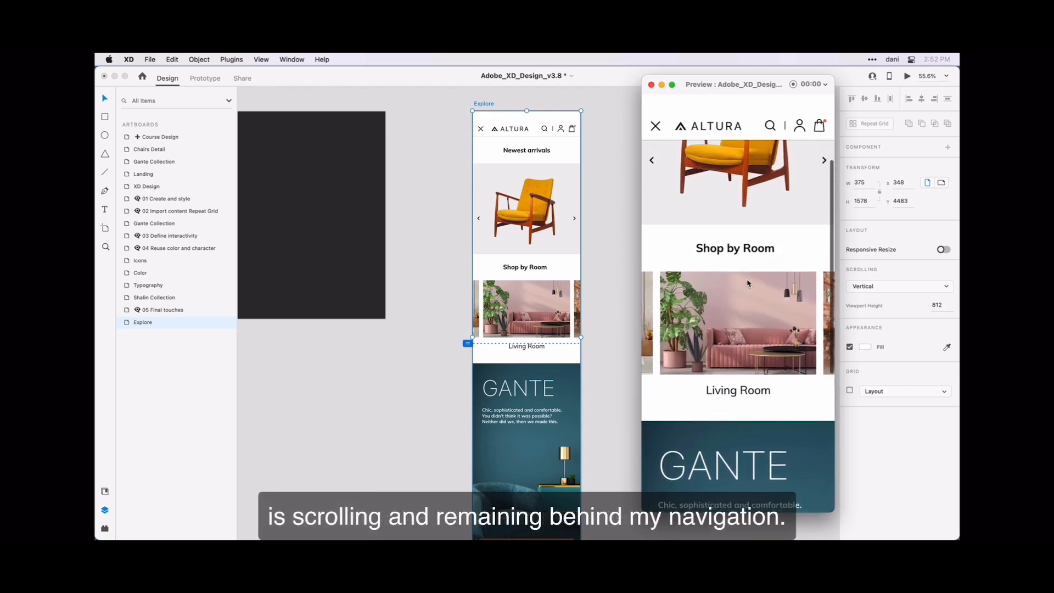
scroll(748, 284, "up", 6)
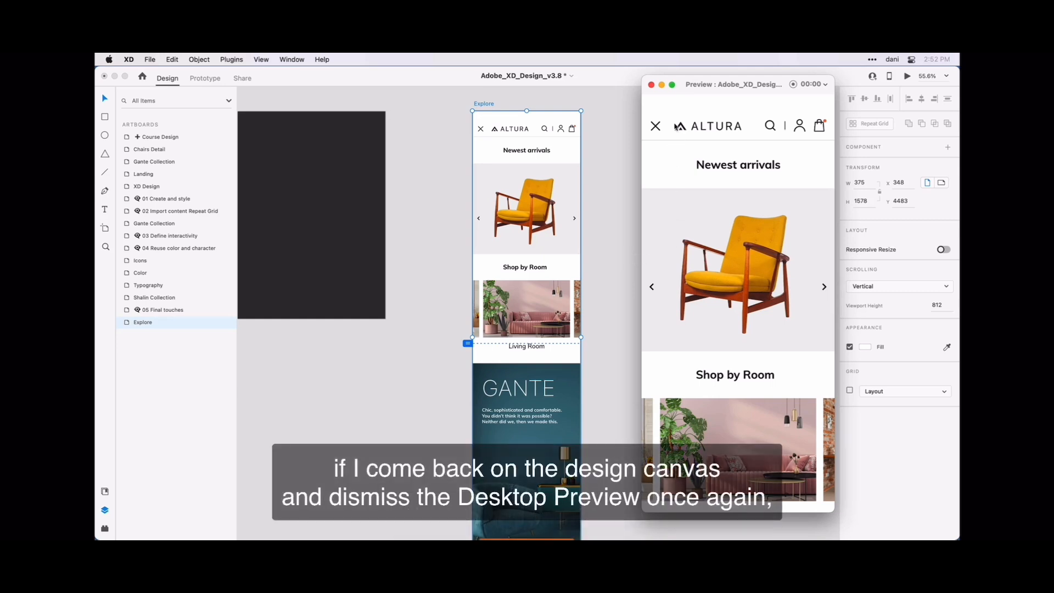
left_click(662, 85)
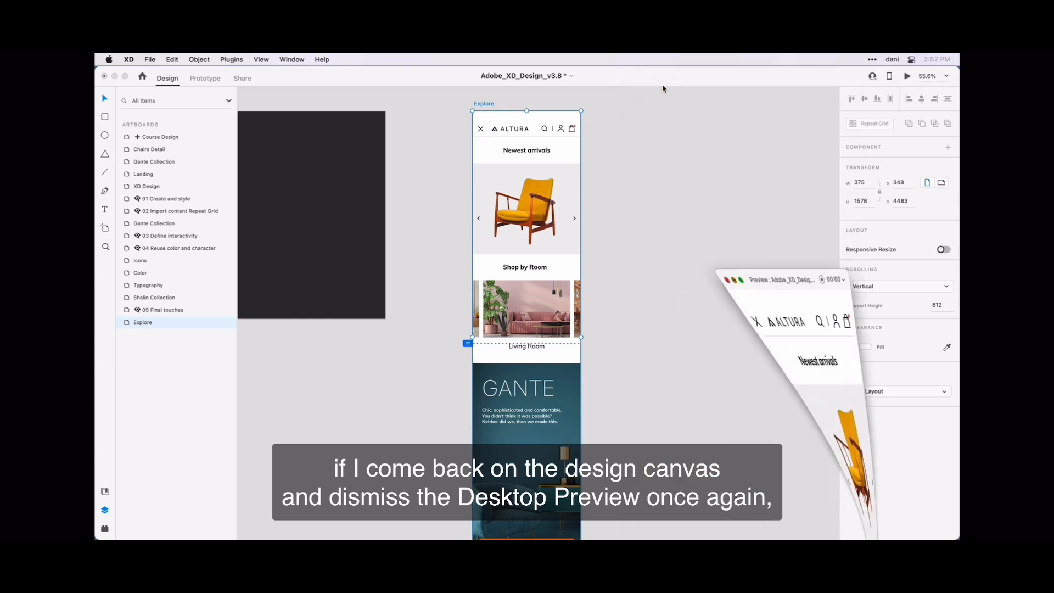
Make the Room Selector group on the Explore artboard a horizontal scroll group with its viewport spanning the artboard's 375 width.
left_click(641, 167)
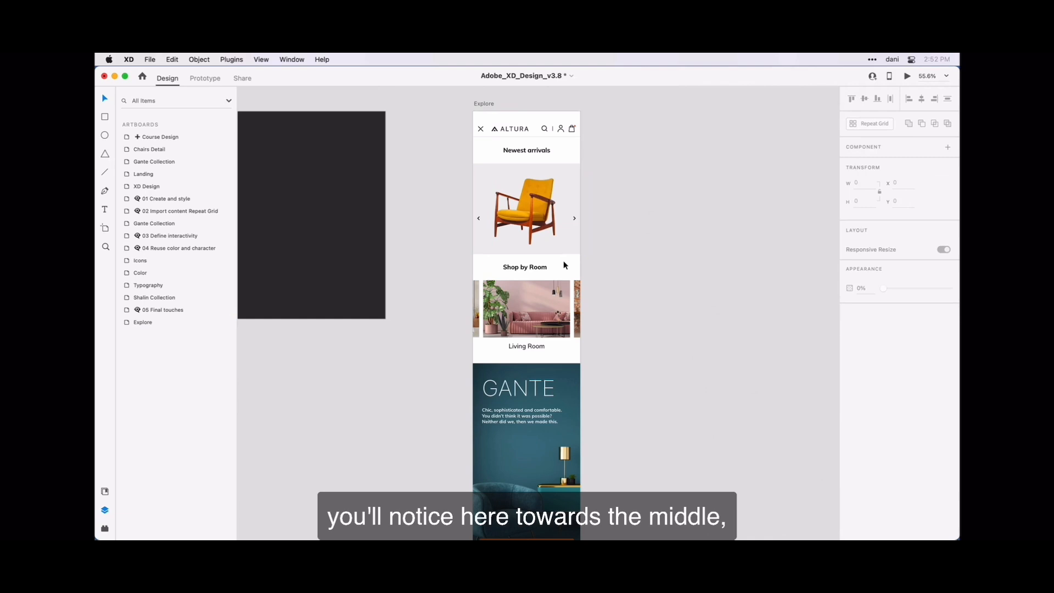
left_click(543, 292)
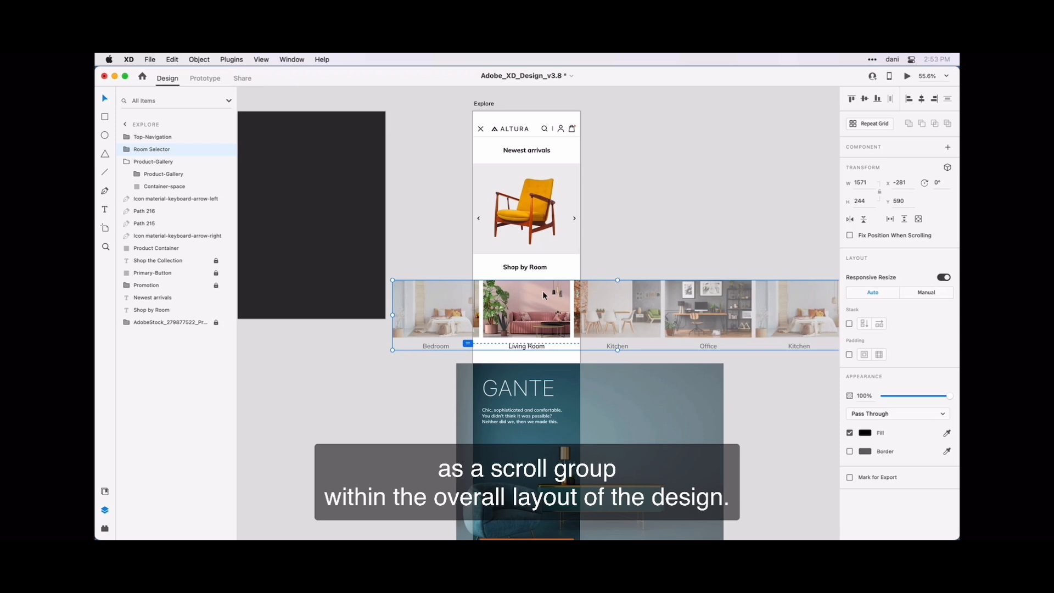
left_click(127, 153)
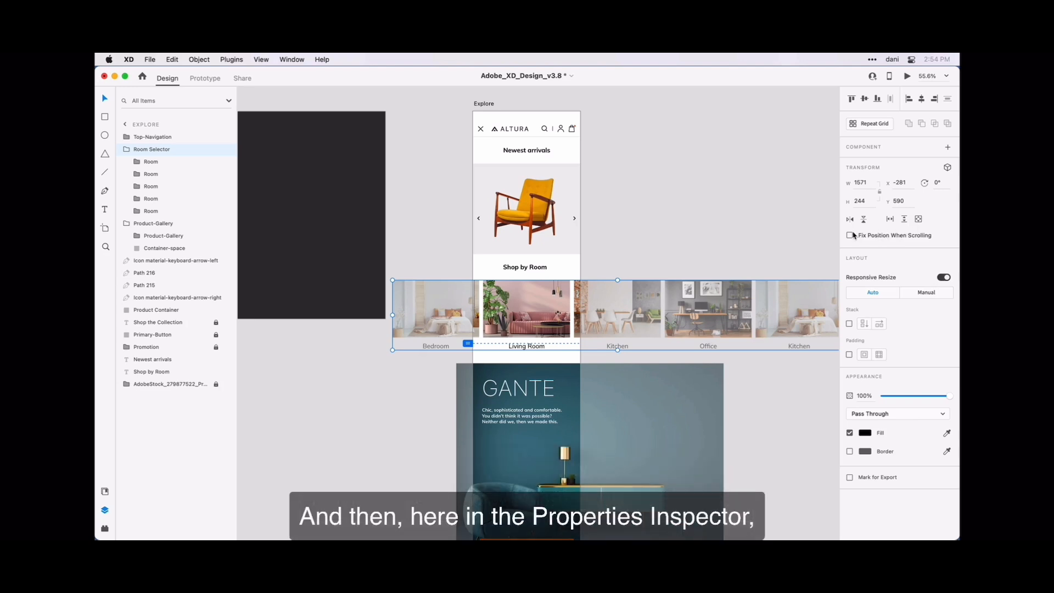
left_click(891, 221)
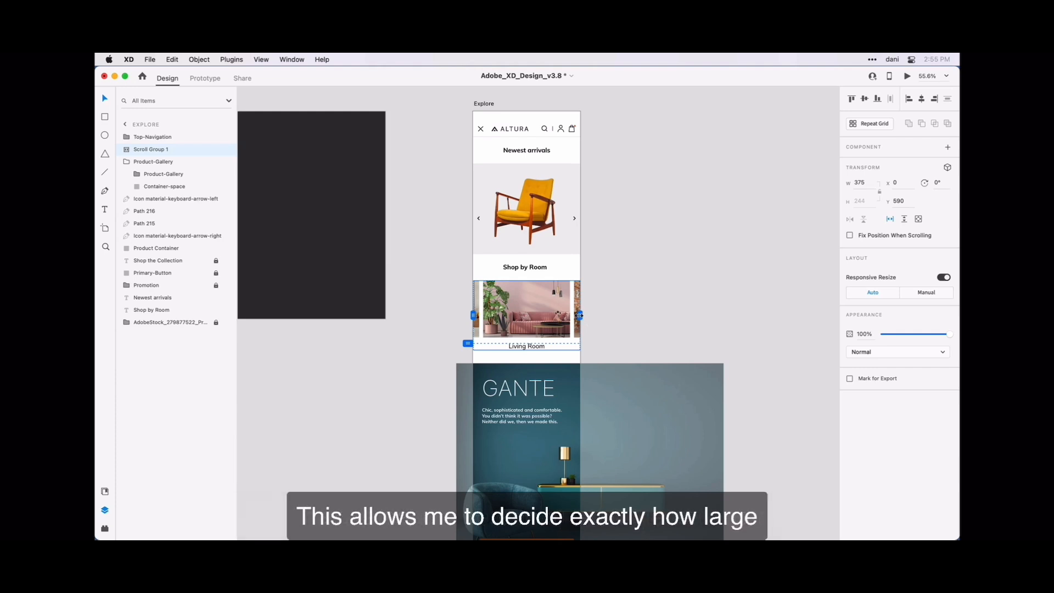
left_click_drag(579, 315, 581, 317)
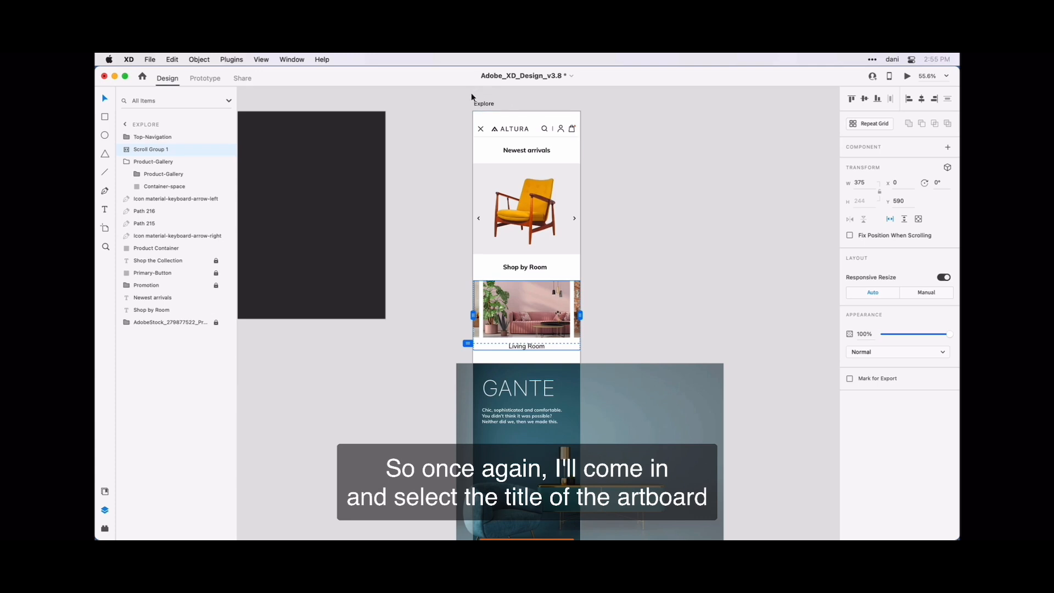
Reopen the desktop preview for the Explore artboard and scroll vertically past the chair to the Shop by Room section to check the pinned navigation.
left_click(477, 106)
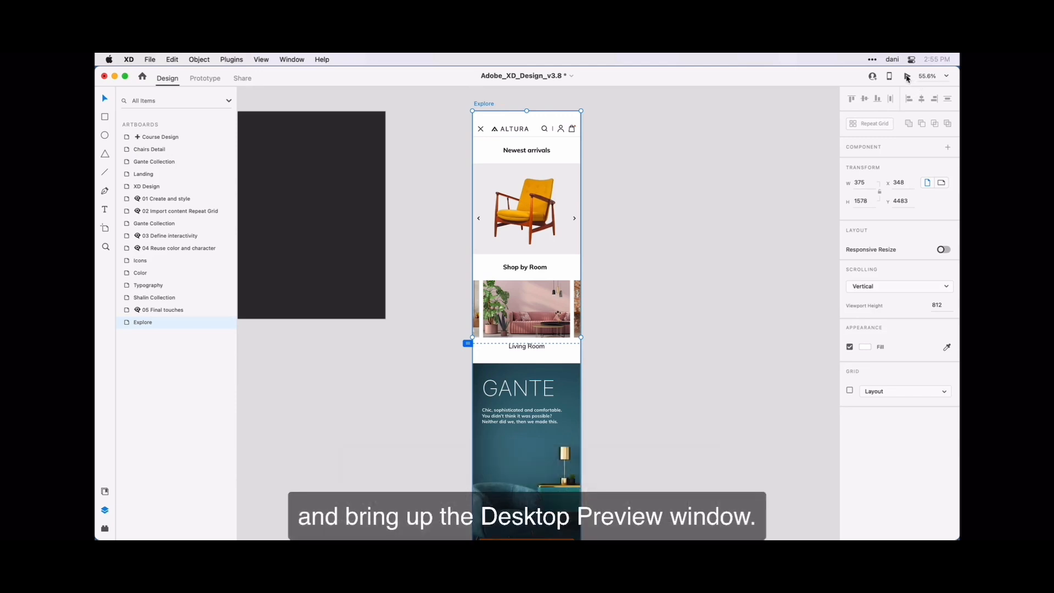
left_click(907, 77)
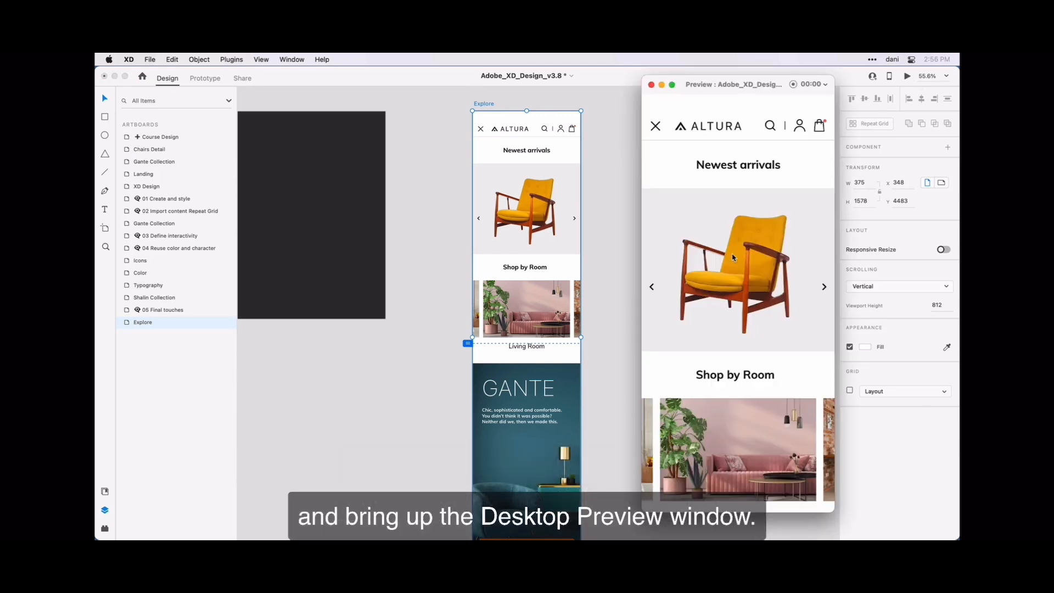
scroll(734, 258, "down", 1)
scroll(734, 258, "down", 3)
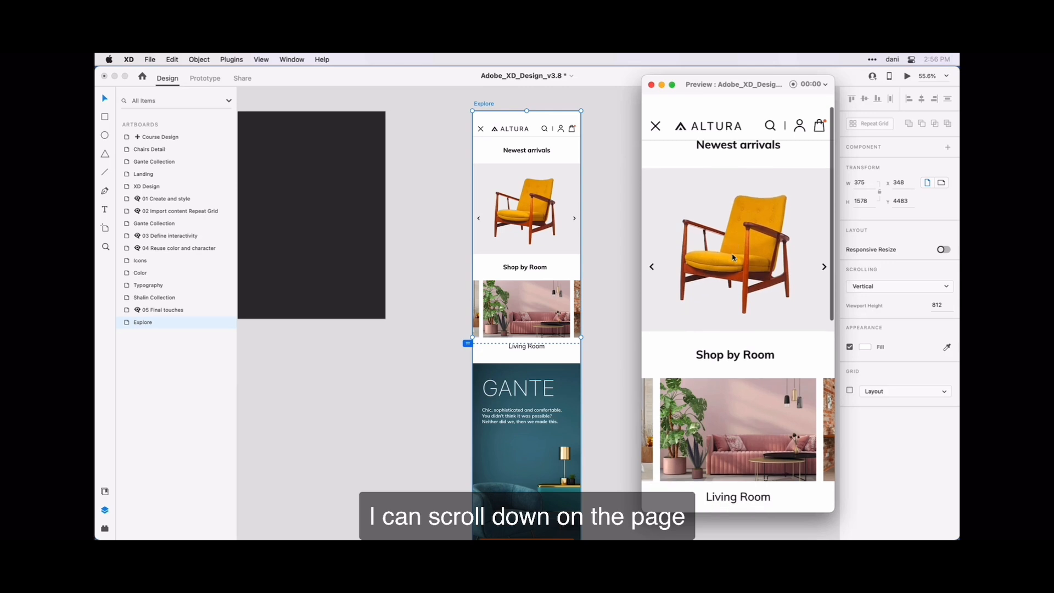
scroll(734, 258, "down", 2)
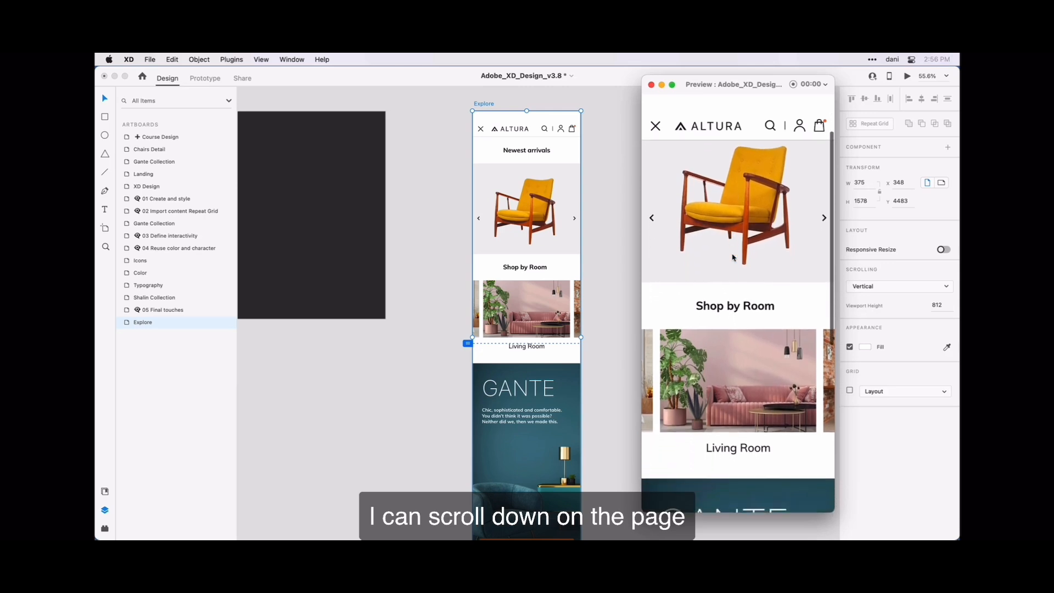
scroll(733, 258, "up", 4)
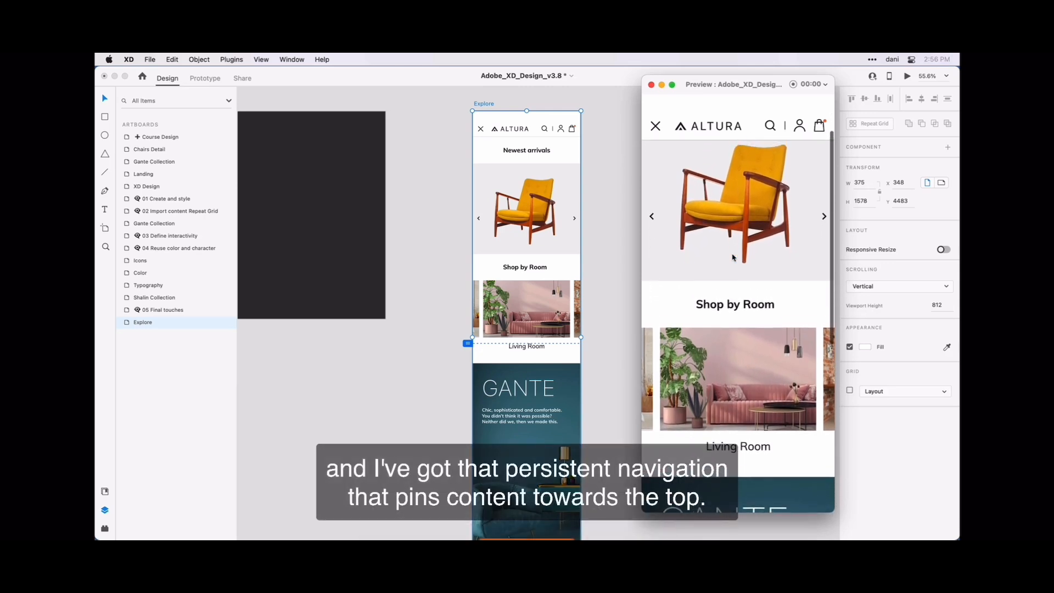
scroll(734, 258, "up", 1)
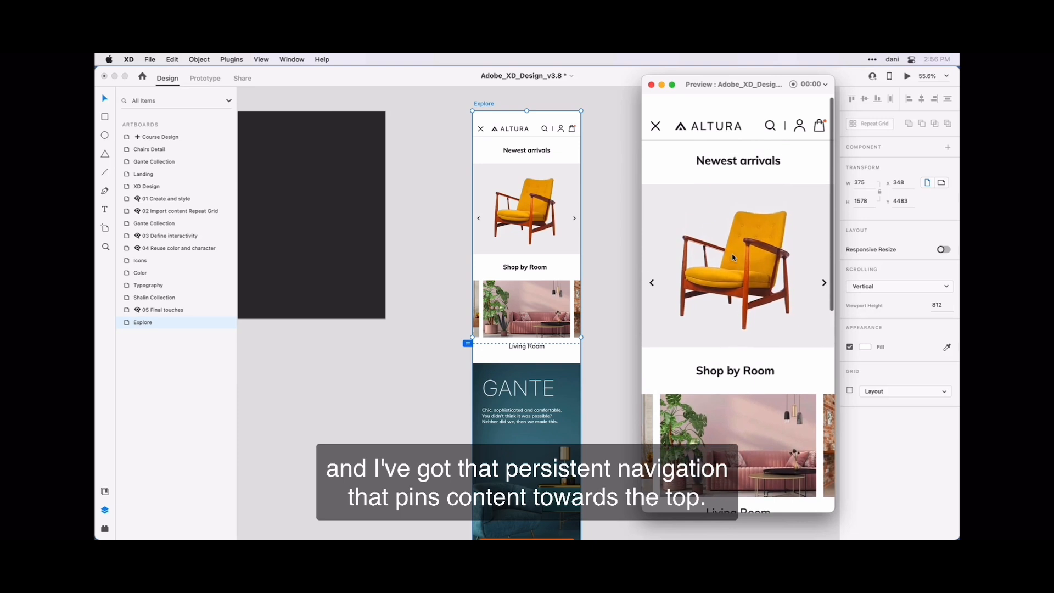
scroll(734, 257, "down", 2)
scroll(733, 258, "down", 3)
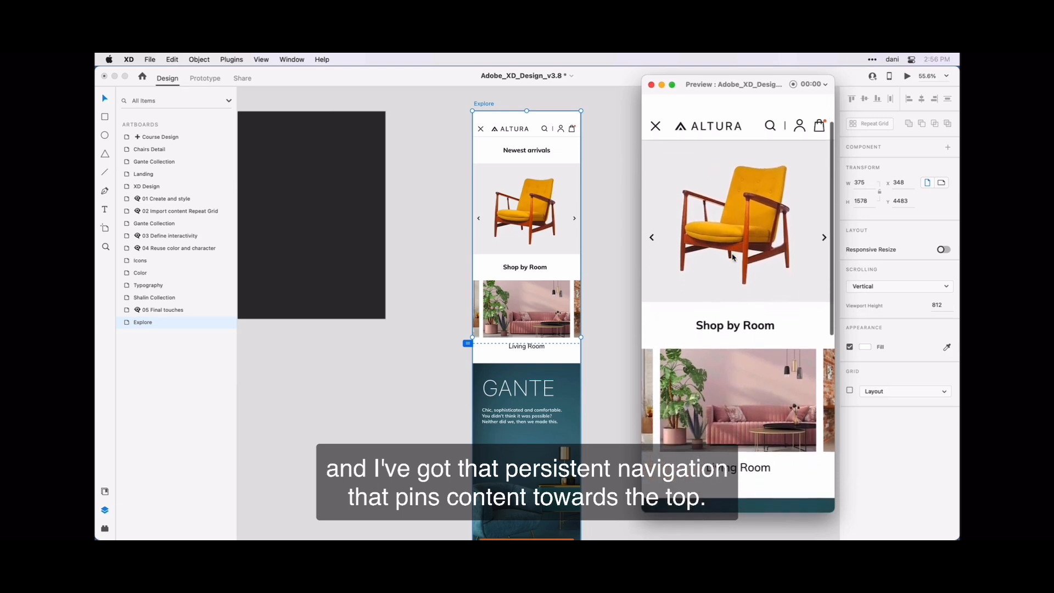
scroll(733, 257, "down", 2)
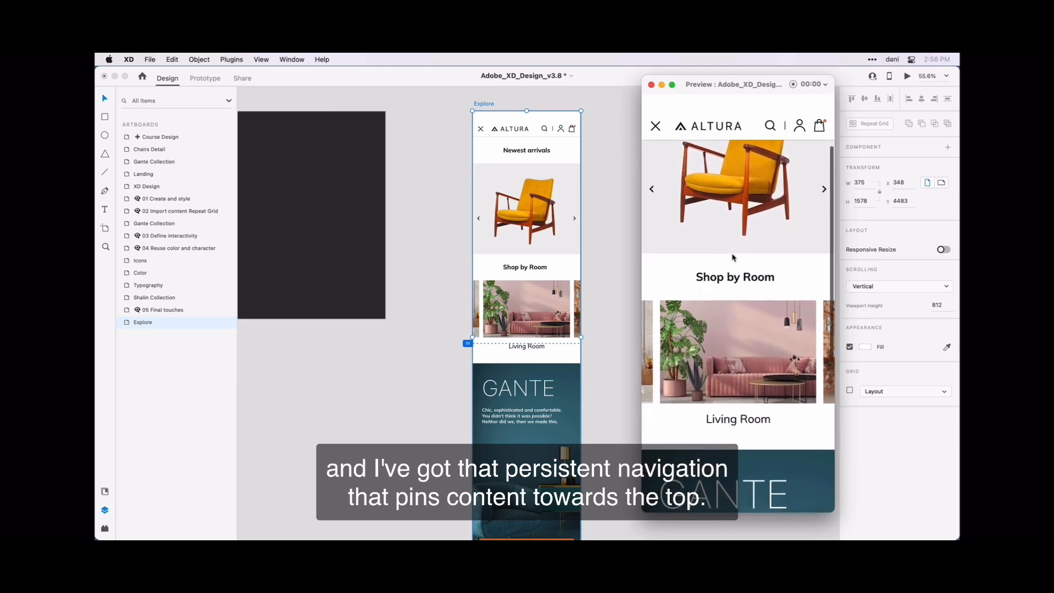
scroll(734, 258, "down", 3)
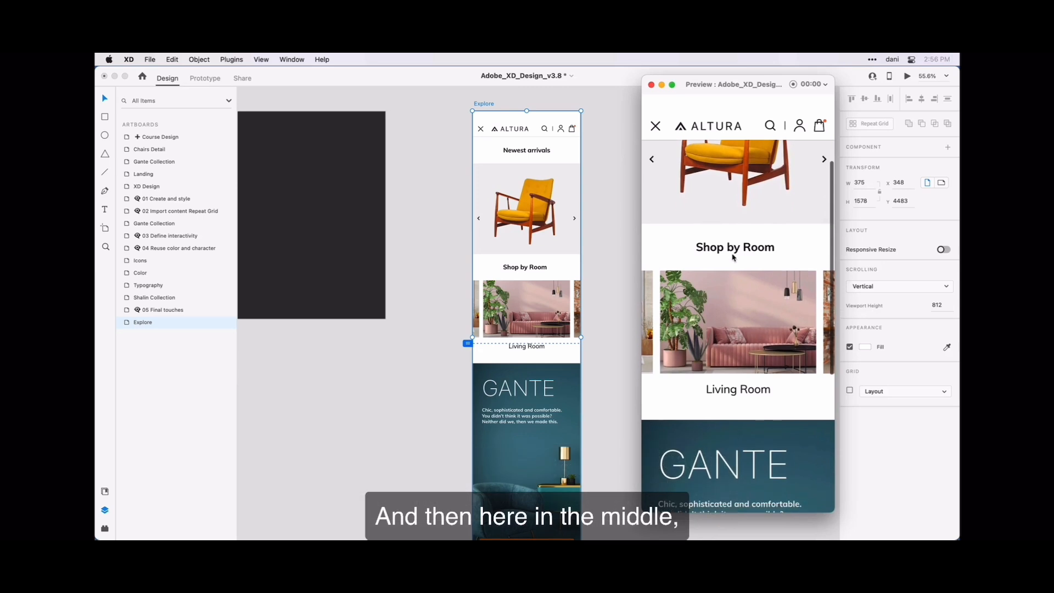
scroll(734, 257, "down", 1)
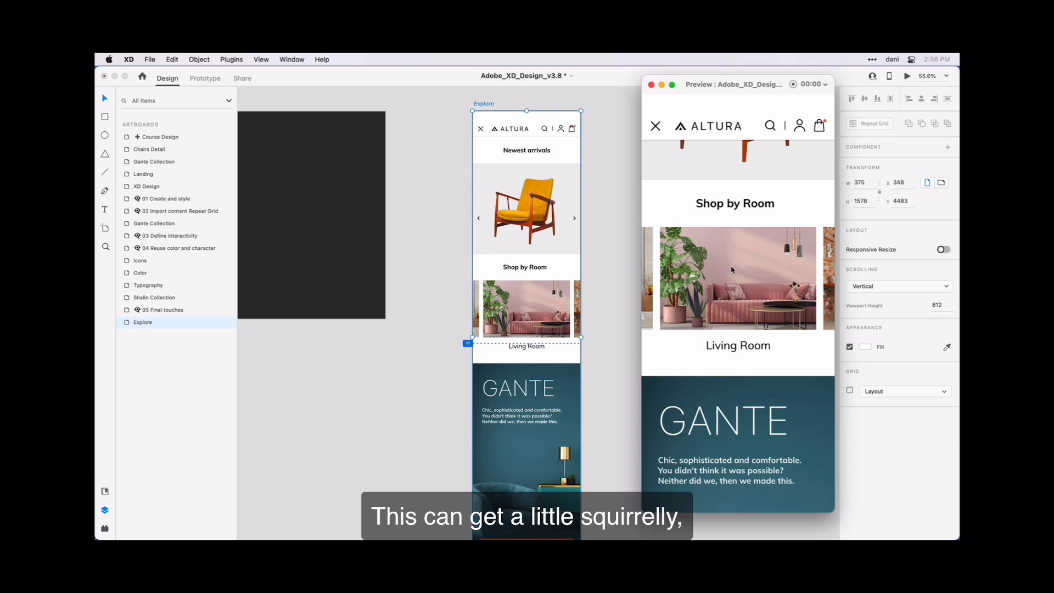
Test the Shop by Room gallery in the preview by moving the page vertically and the room images sideways.
left_click_drag(728, 270, 742, 253)
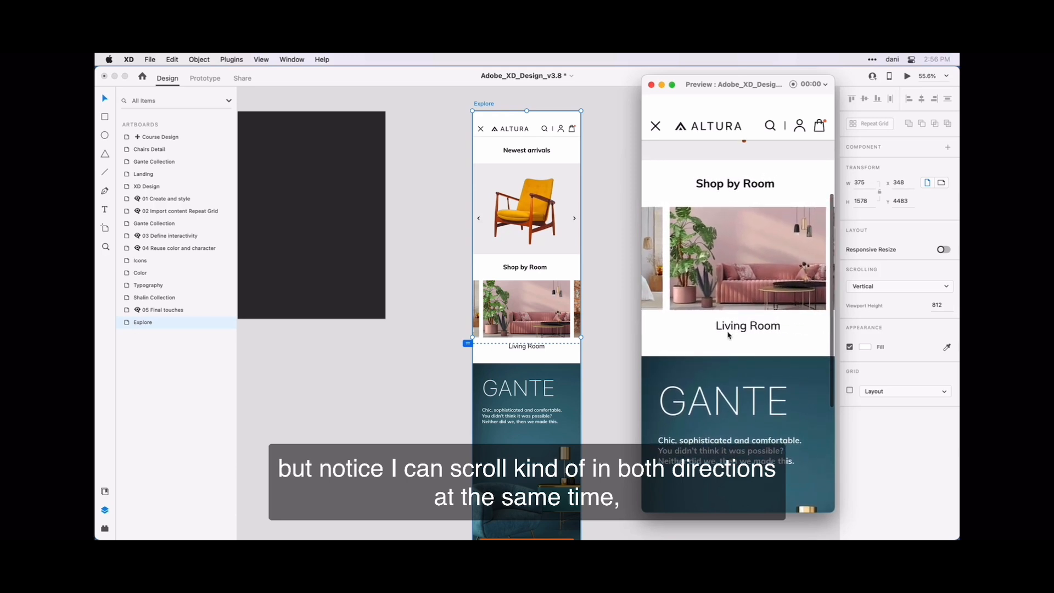
mouse_move(729, 335)
left_mouse_down()
mouse_move(723, 211)
mouse_move(722, 316)
left_mouse_up()
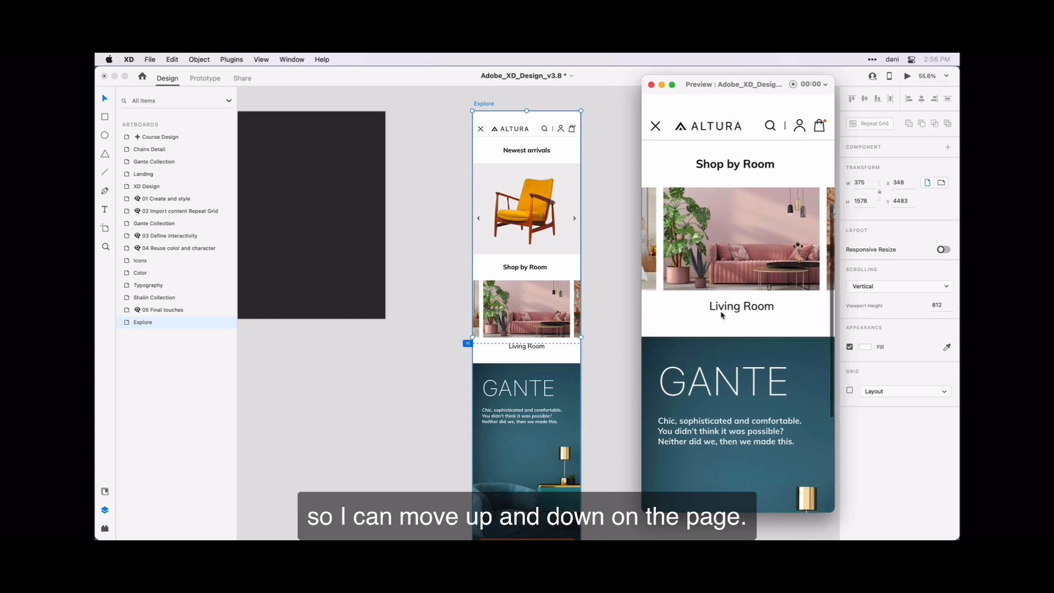
left_click_drag(742, 275, 708, 278)
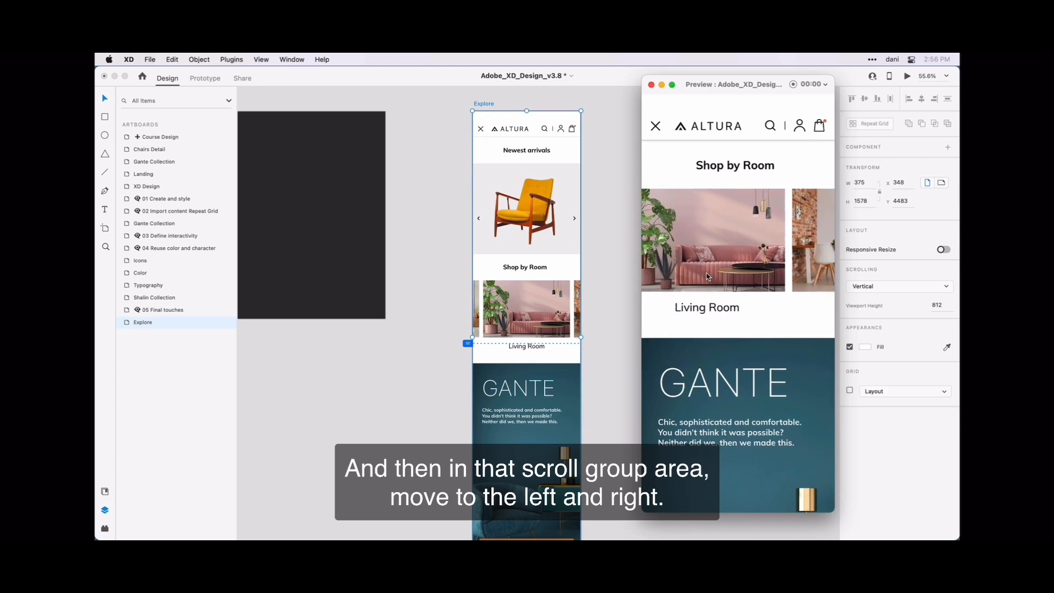